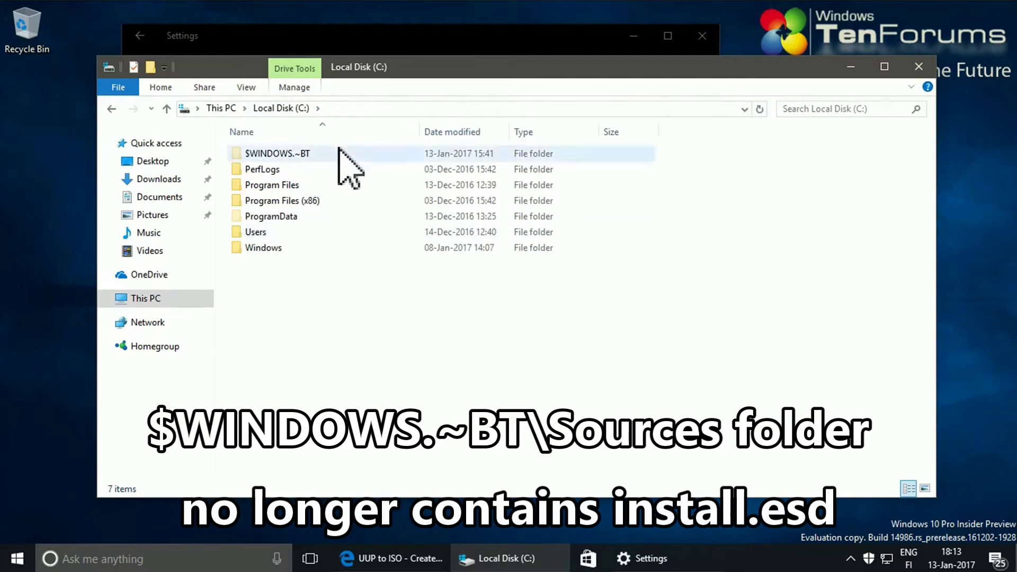
Examine the $WINDOWS.~BT\Sources folder on drive C: for install.esd, and close the folder and Settings windows.
double_click(337, 154)
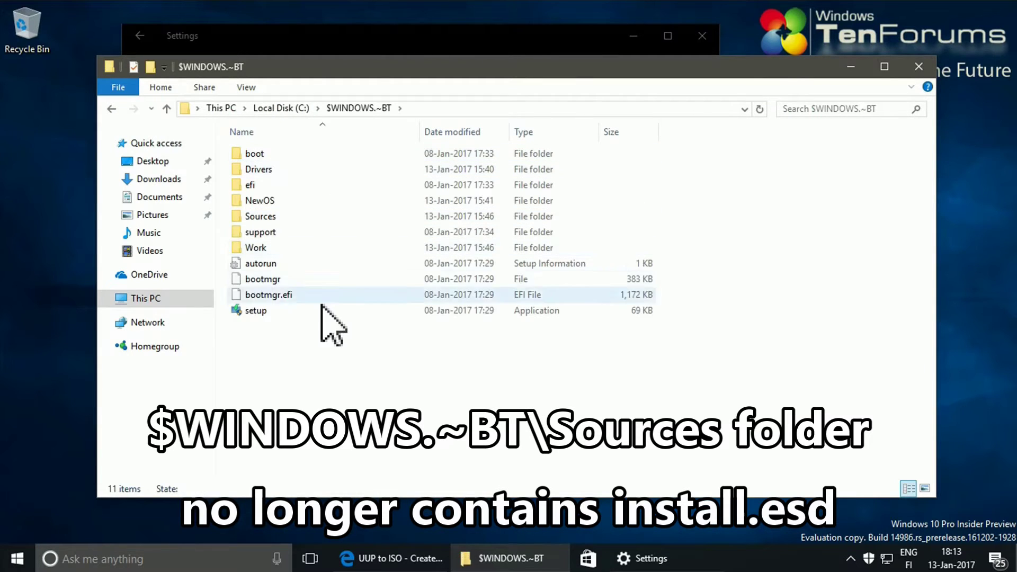
double_click(291, 216)
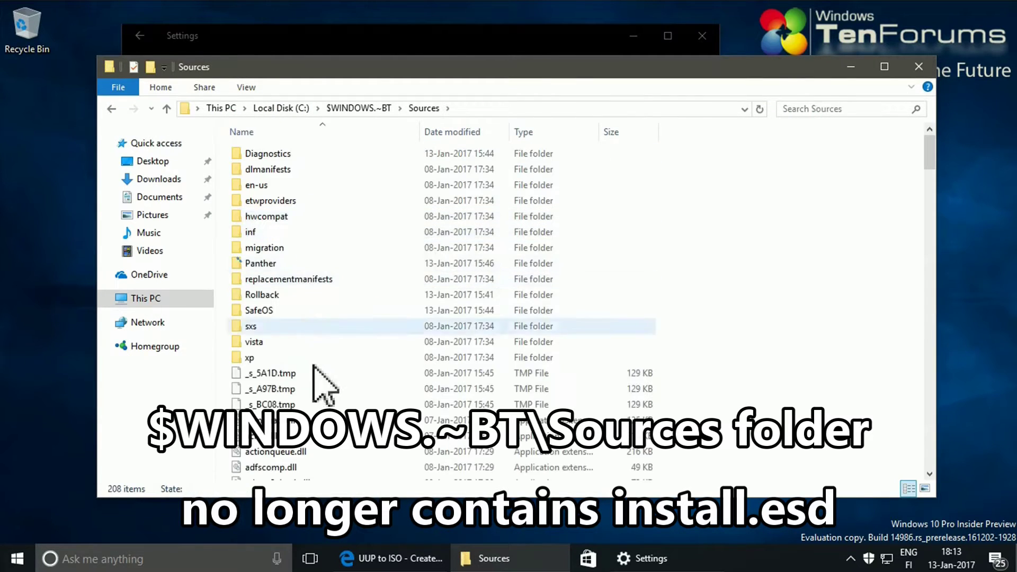
scroll(337, 360, "down", 6)
scroll(339, 339, "down", 20)
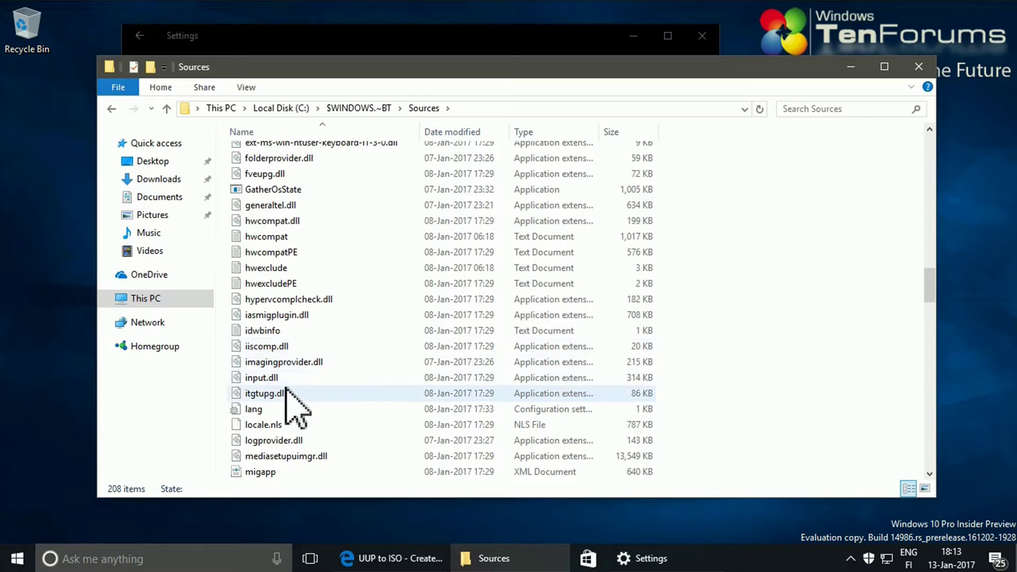
left_click(919, 66)
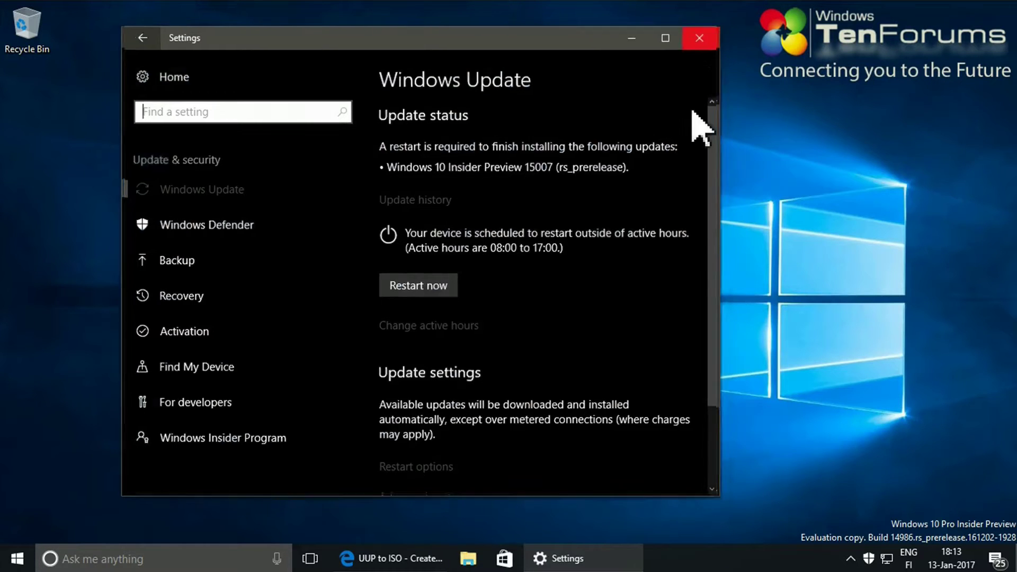
left_click(702, 36)
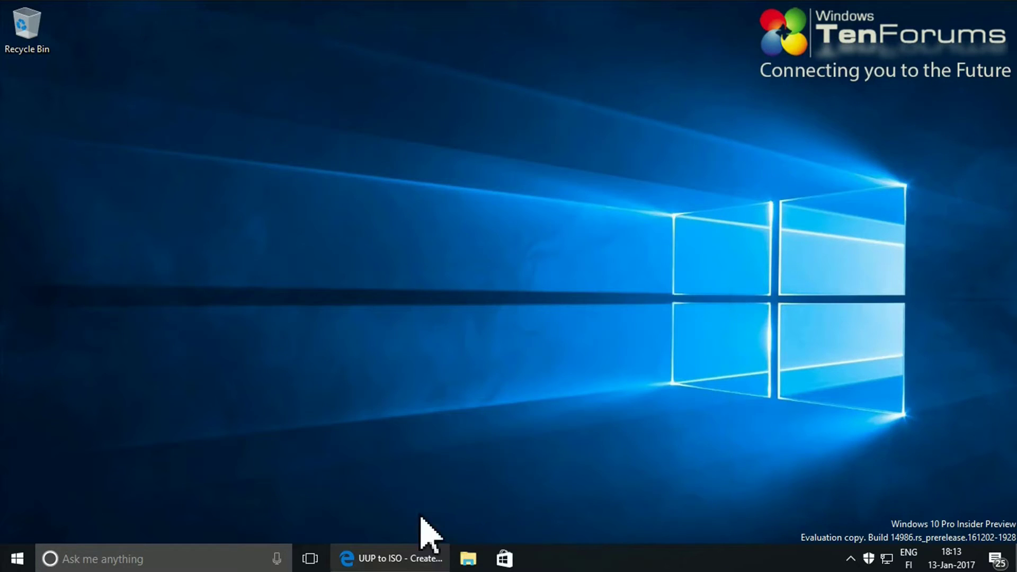
Switch to Microsoft Edge, download UUPtoISO.zip through the tutorial's link, open the downloaded archive and close the browser.
left_click(397, 561)
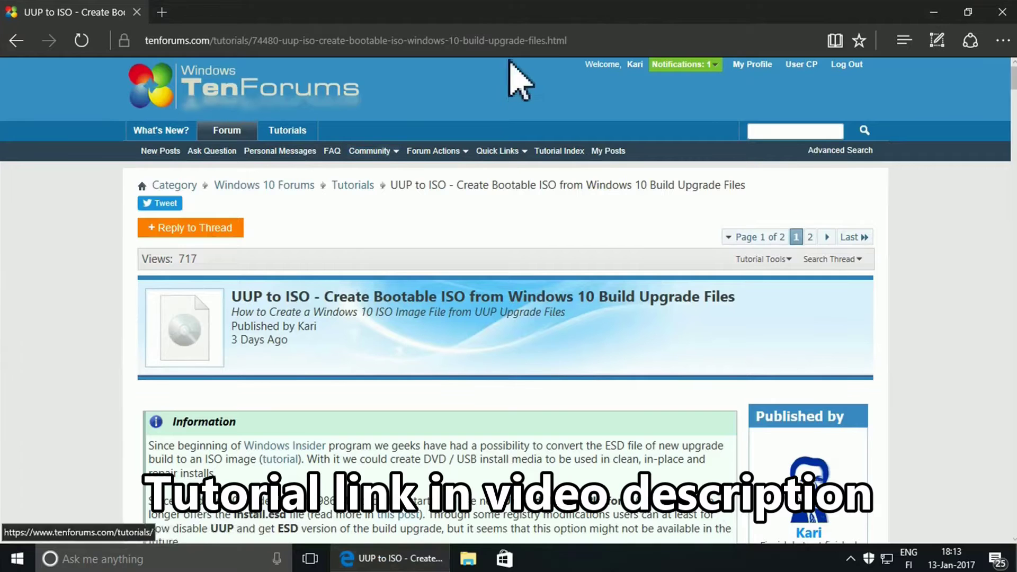
left_click(636, 45)
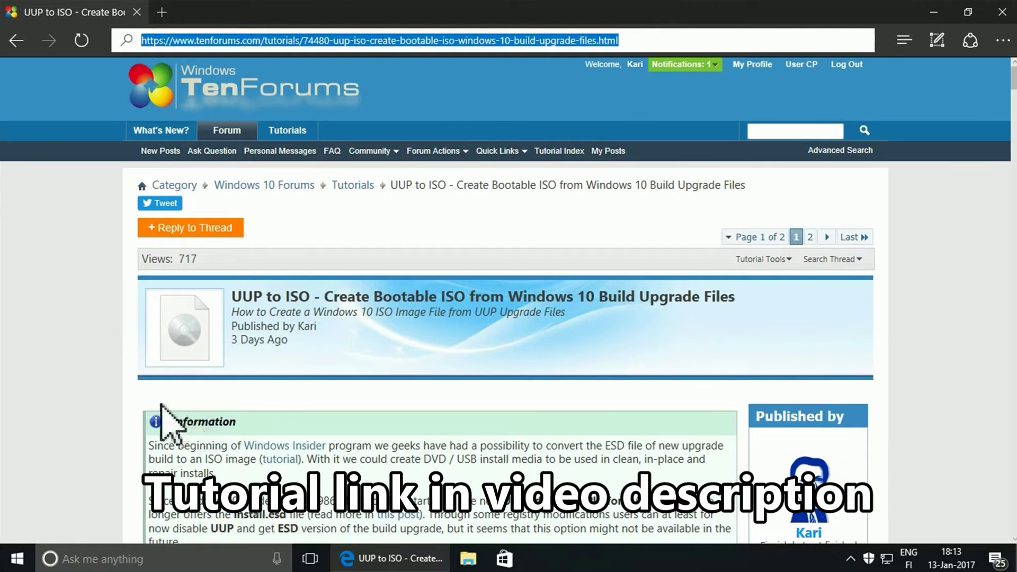
left_click(101, 307)
scroll(101, 307, "down", 2)
scroll(101, 306, "down", 12)
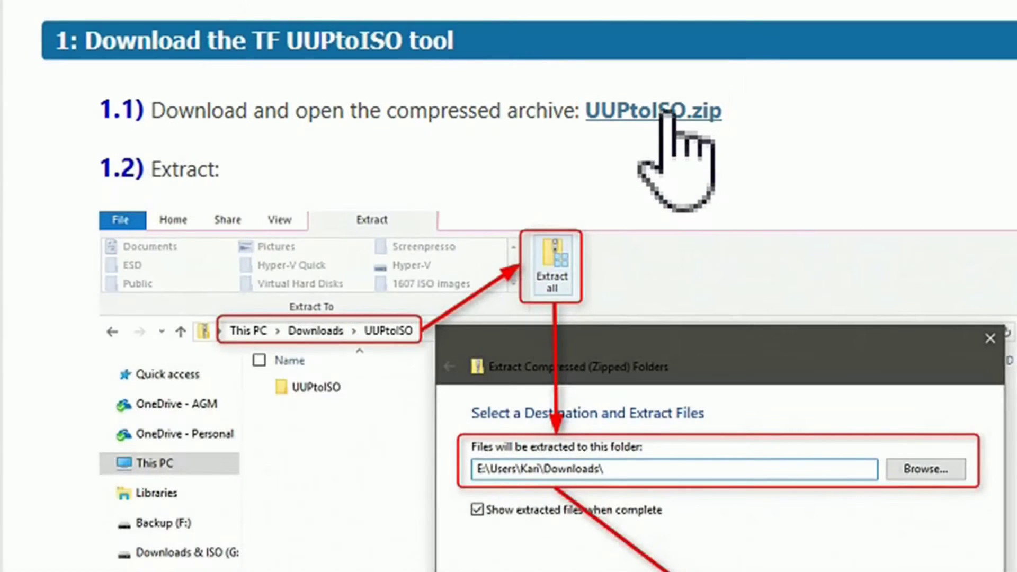
left_click(667, 109)
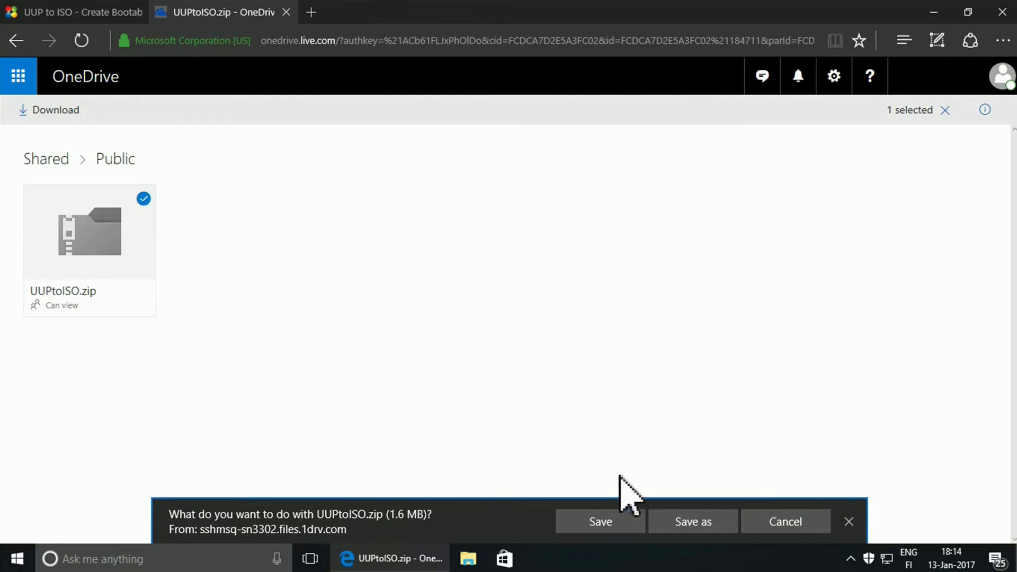
left_click(628, 522)
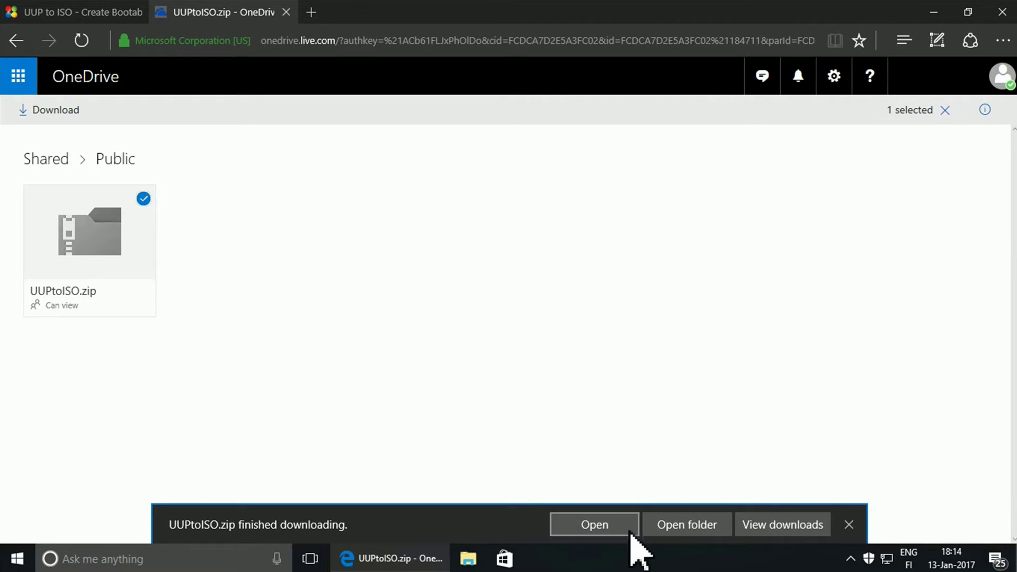
left_click(630, 524)
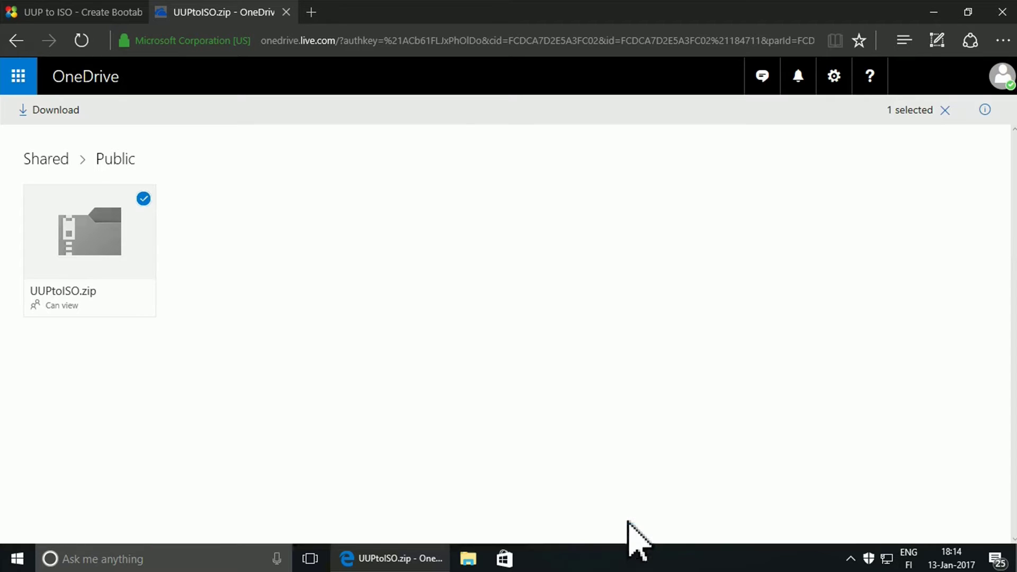
left_click(1001, 12)
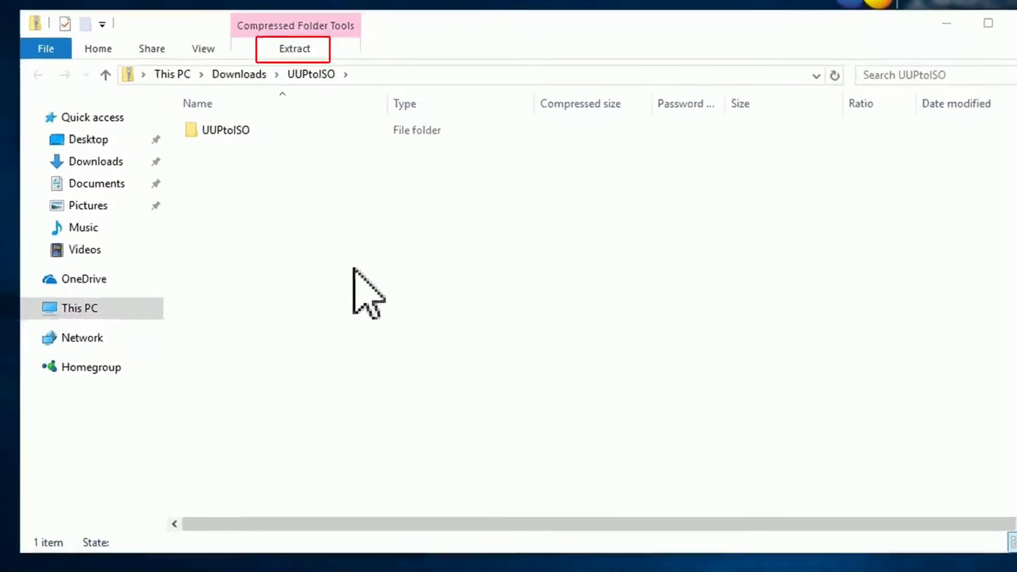
Extract the whole UUPtoISO archive directly into the Downloads folder and open the extracted UUPtoISO folder.
left_click(306, 40)
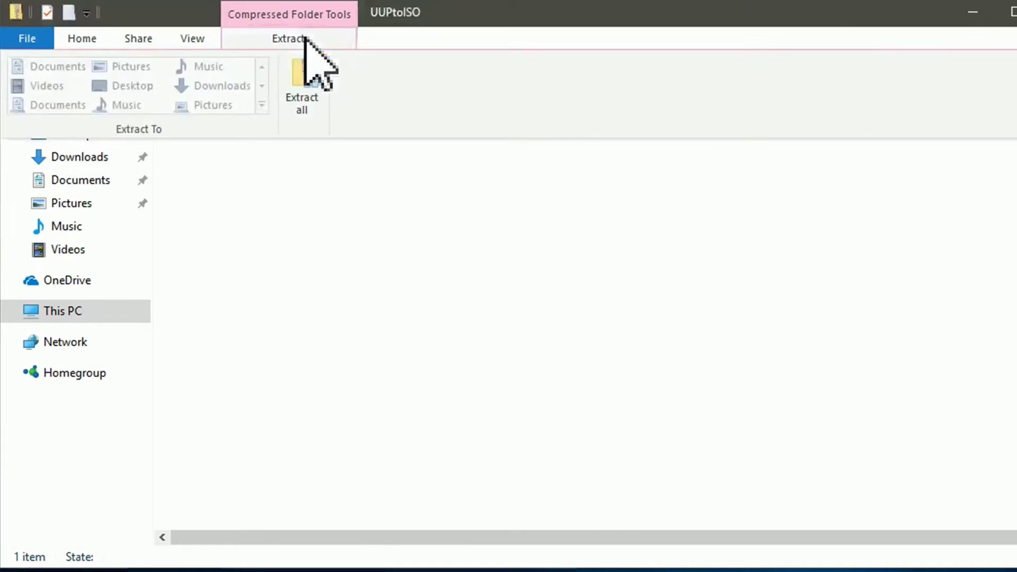
left_click(298, 91)
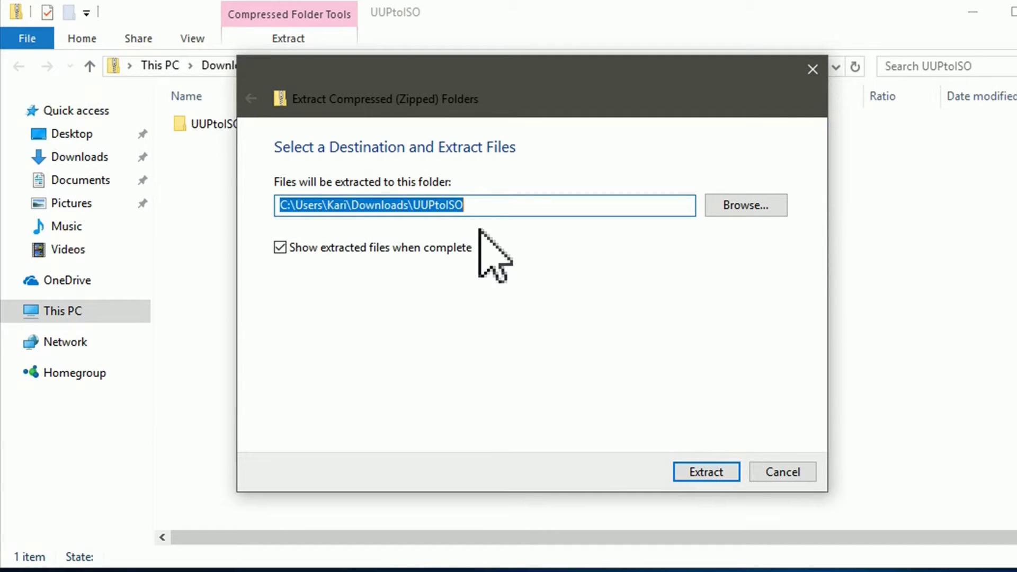
left_click(494, 212)
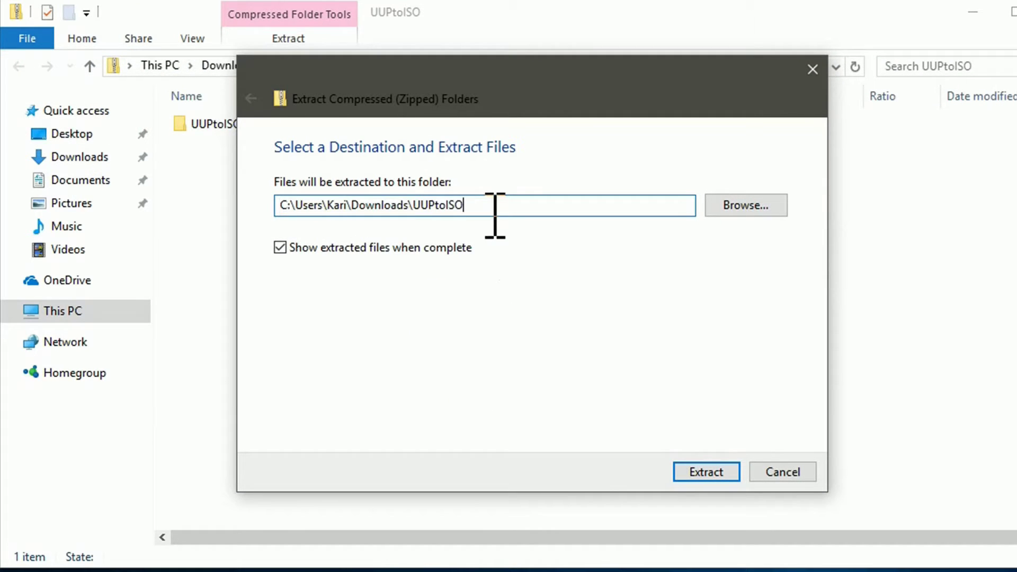
key("BackSpace")
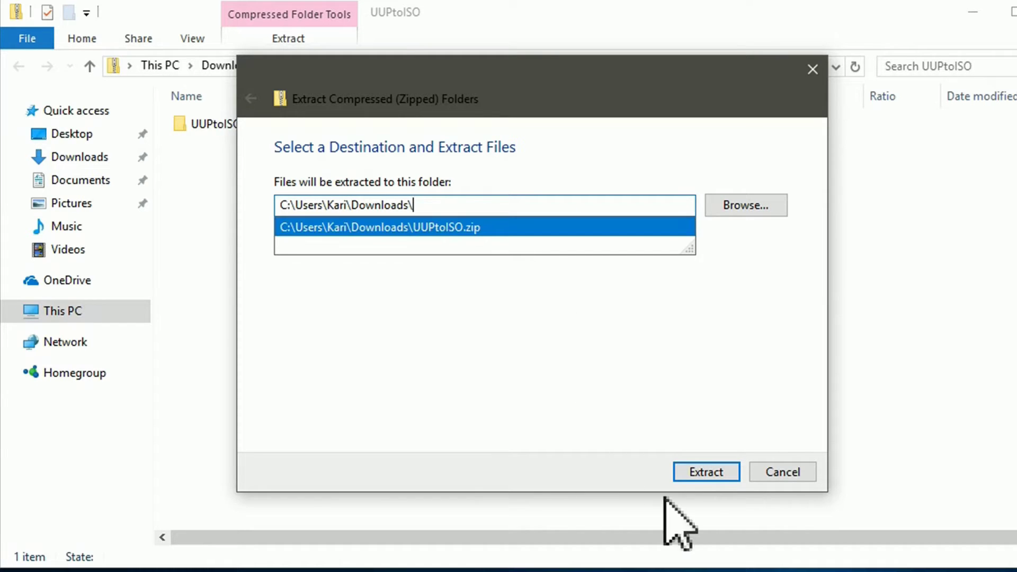
left_click(694, 471)
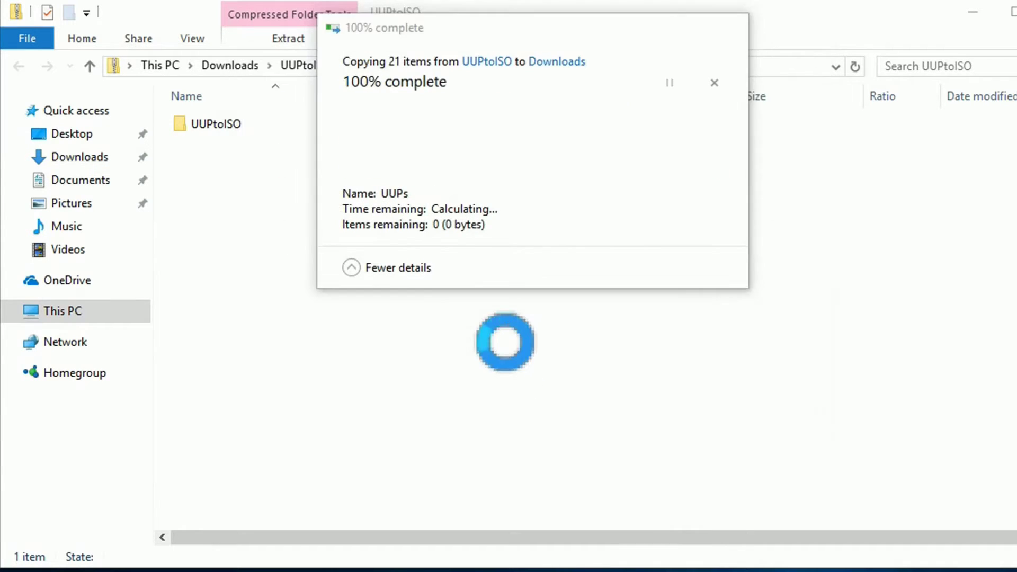
left_click(984, 7)
left_click(1014, 11)
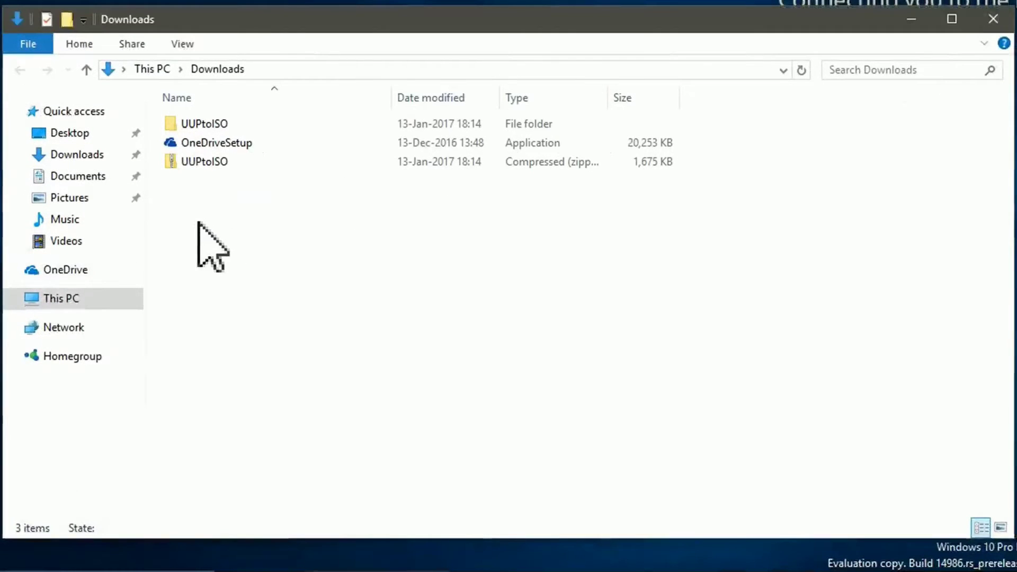
double_click(233, 130)
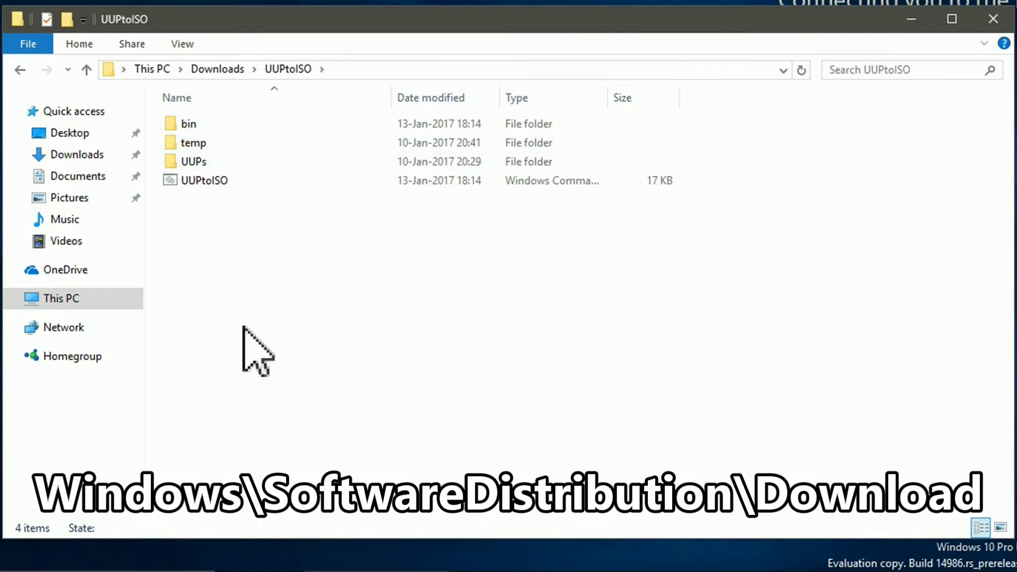
Go to the C:\Windows\SoftwareDistribution\Download folder.
left_click(110, 308)
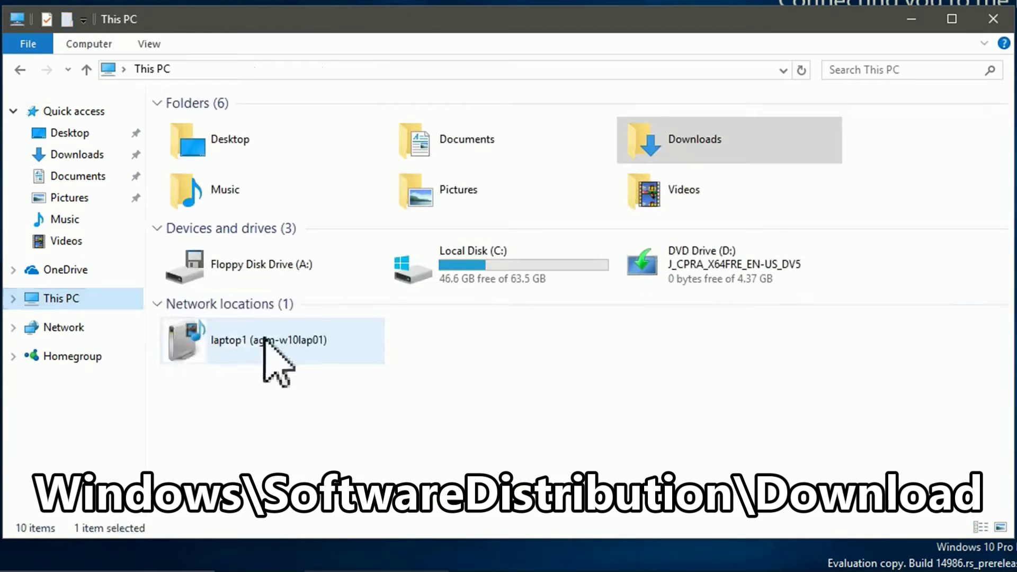
double_click(472, 280)
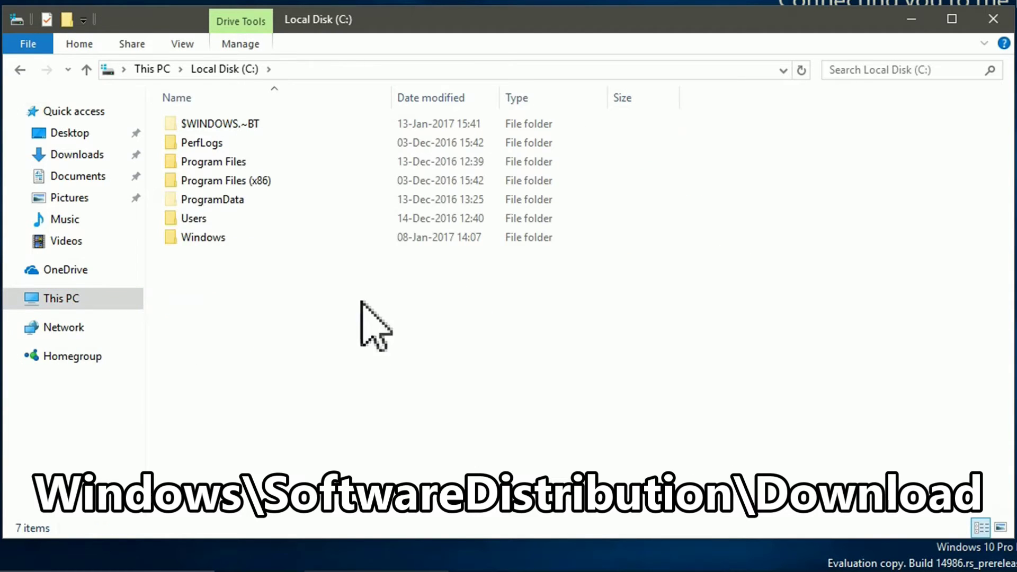
left_click(234, 240)
double_click(234, 240)
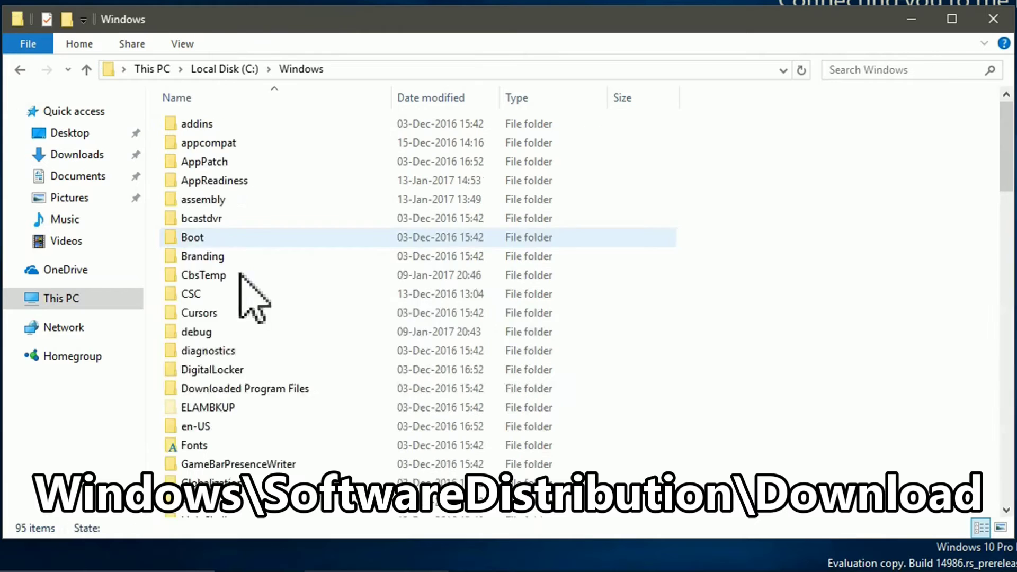
left_click(334, 69)
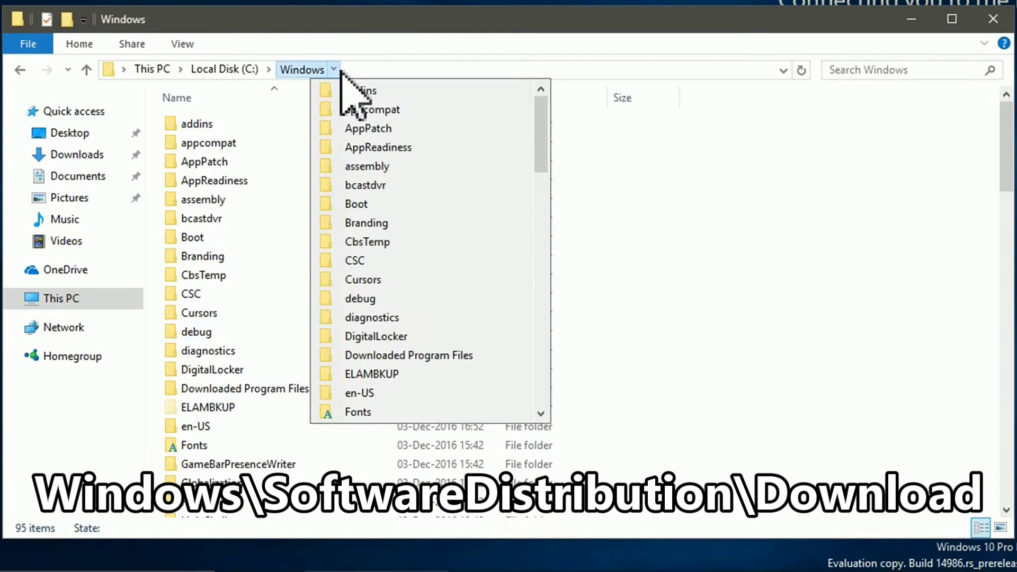
scroll(365, 138, "down", 15)
scroll(382, 204, "down", 6)
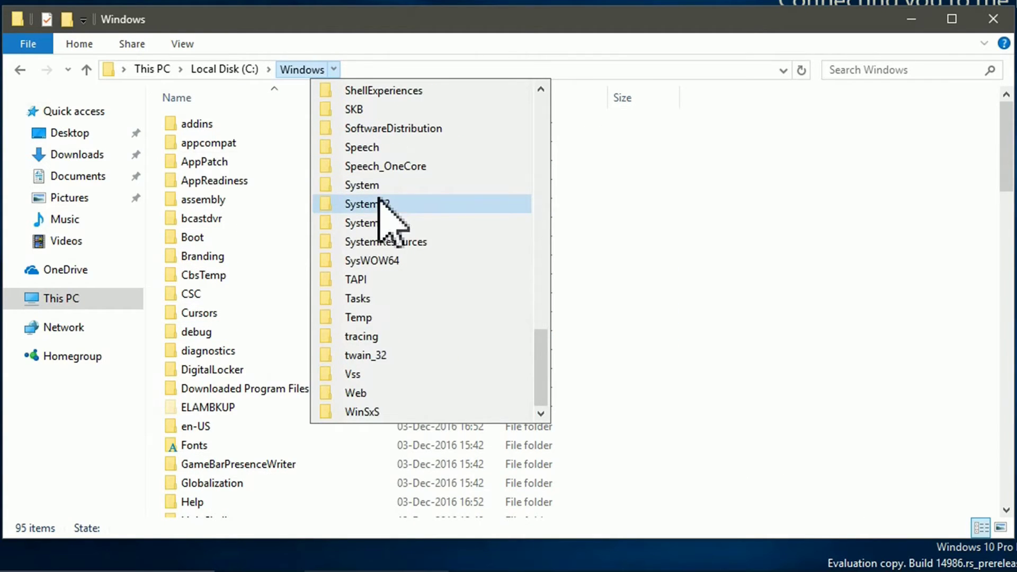
left_click(458, 131)
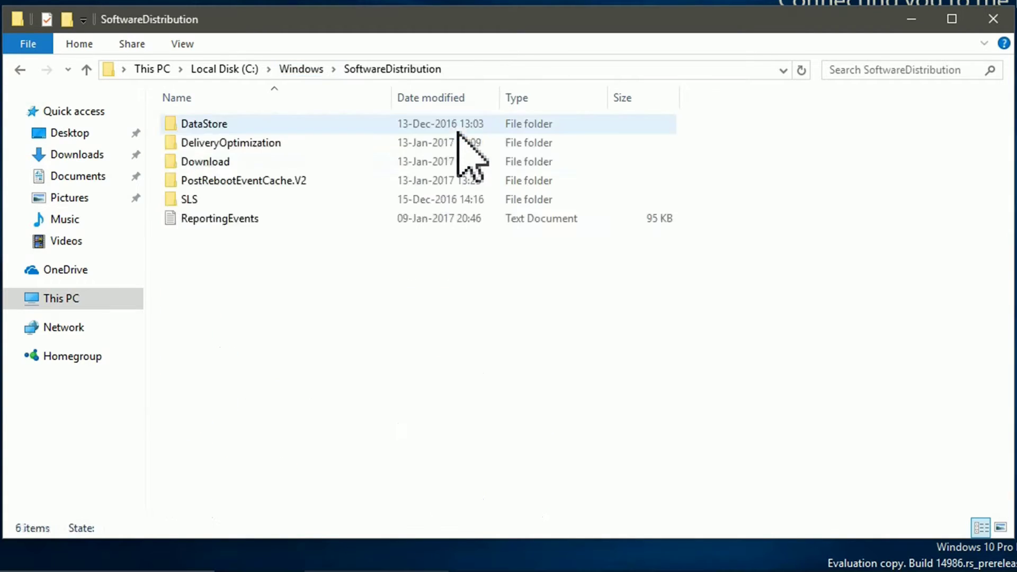
double_click(261, 167)
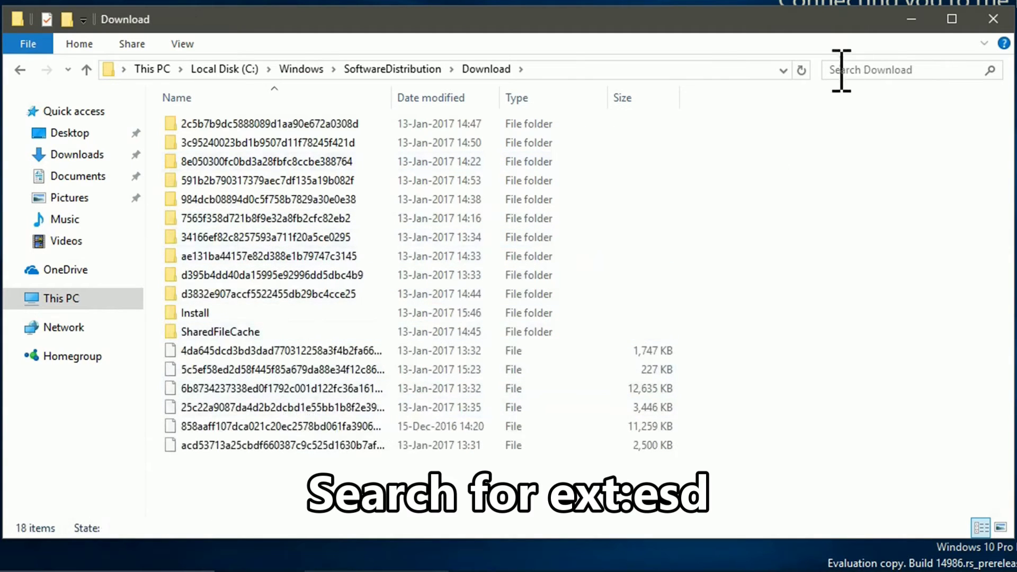
Search the Download folder for ext:esd and open the file location of Microsoft-Windows-EditionSpecific-Professional-Package.ESD.
left_click(877, 69)
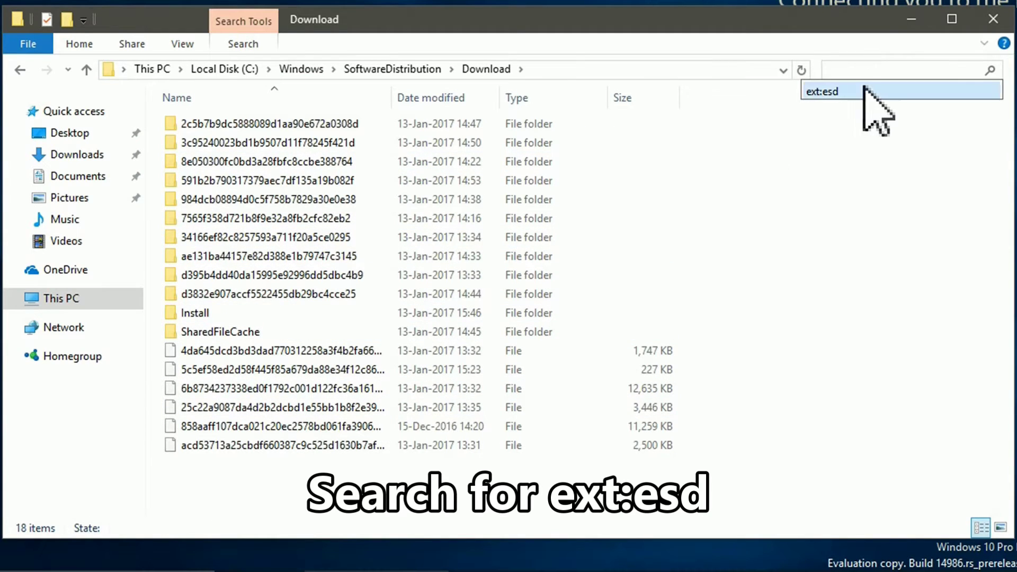
left_click(862, 92)
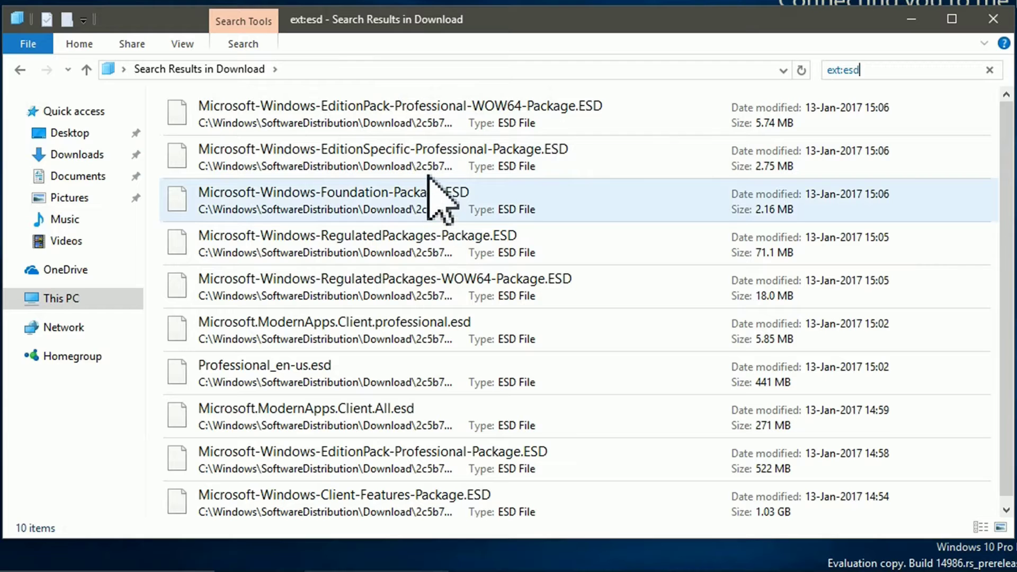
right_click(429, 164)
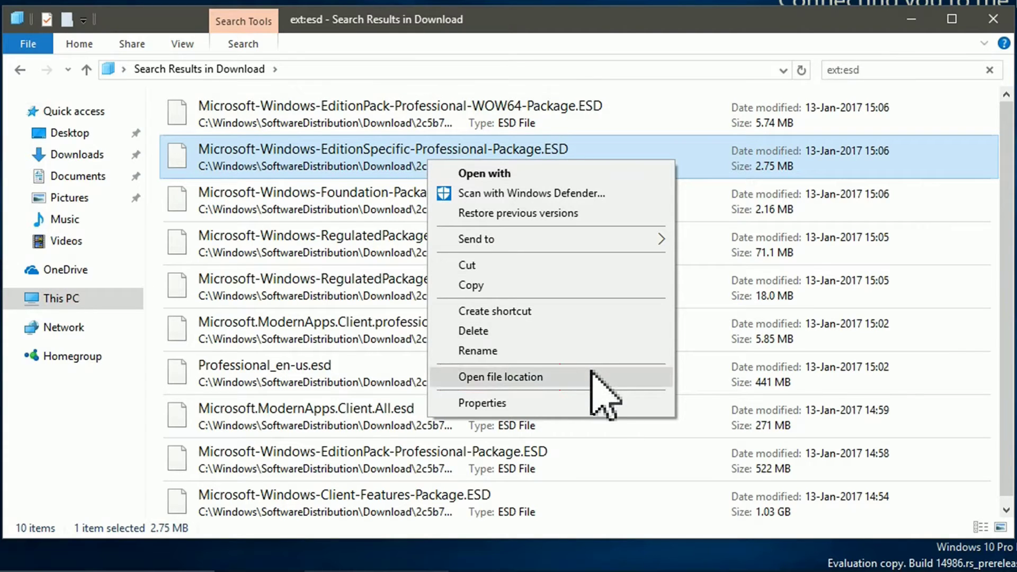
left_click(588, 372)
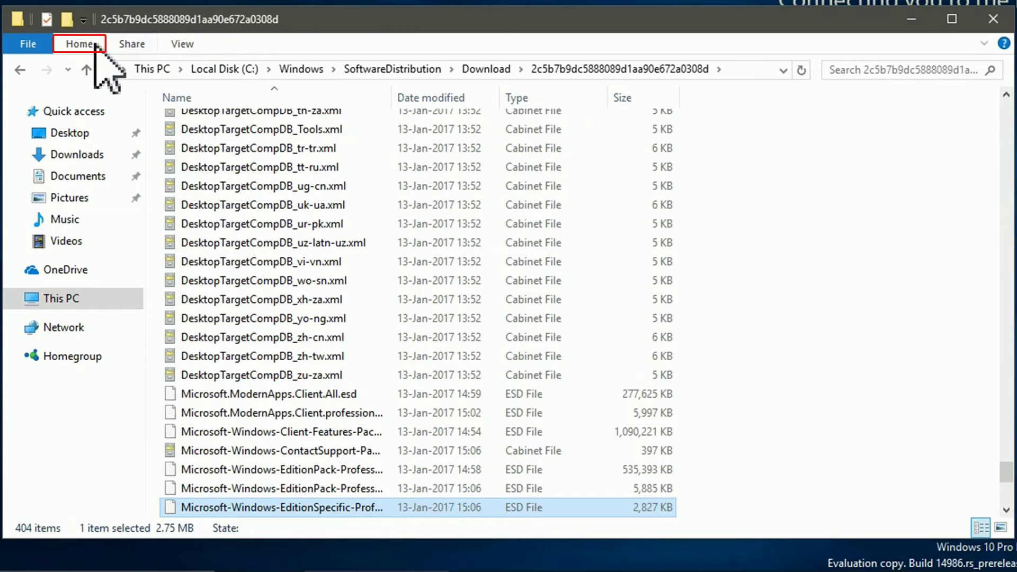
Copy all files in the folder that contains the ESD packages.
left_click(79, 44)
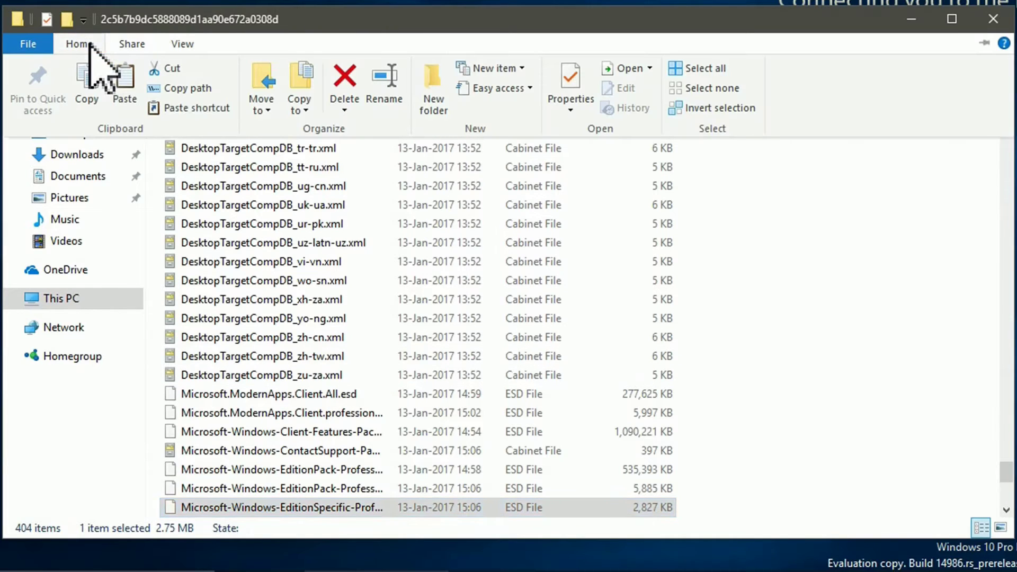
left_click(694, 68)
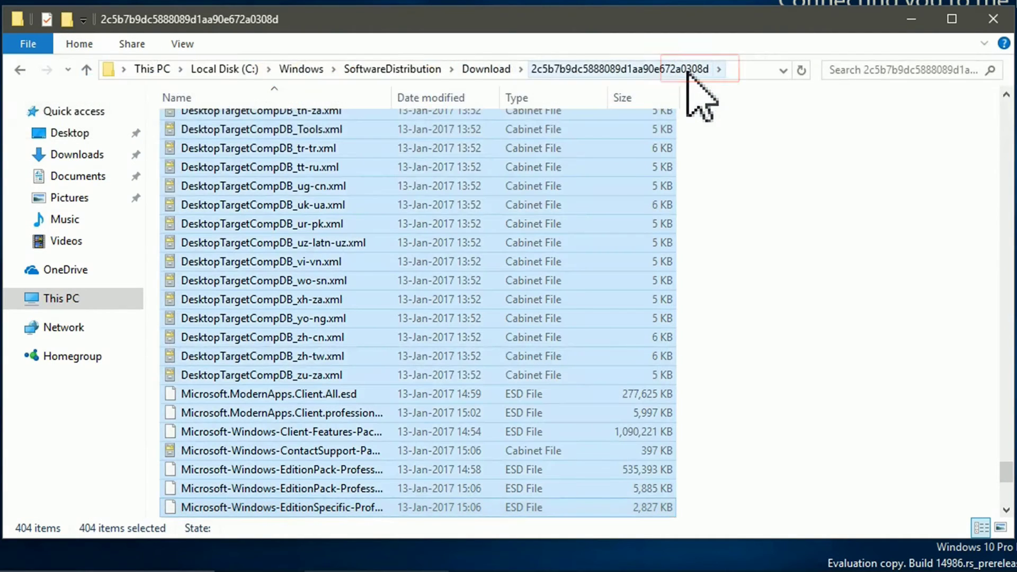
right_click(483, 197)
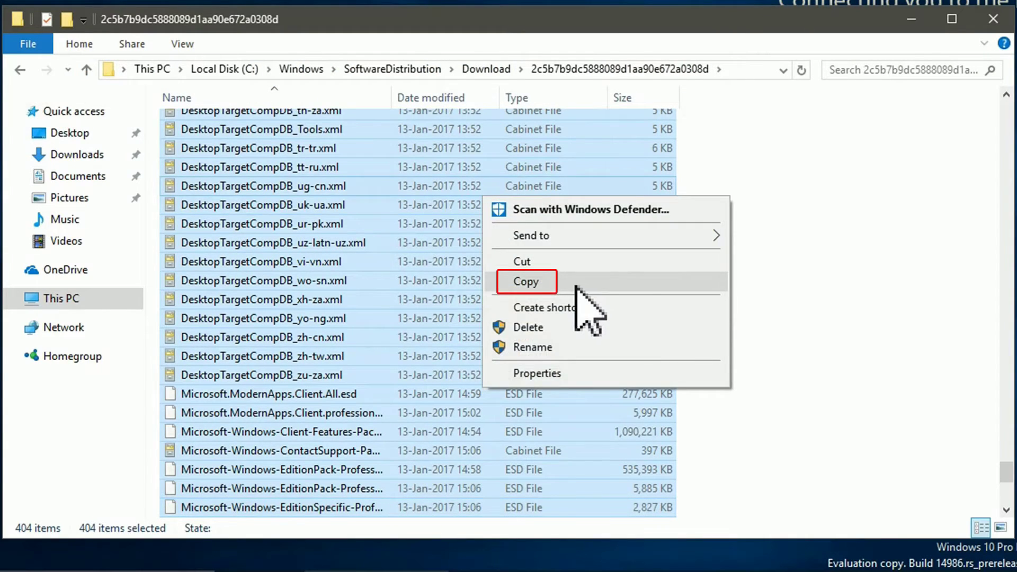
left_click(577, 284)
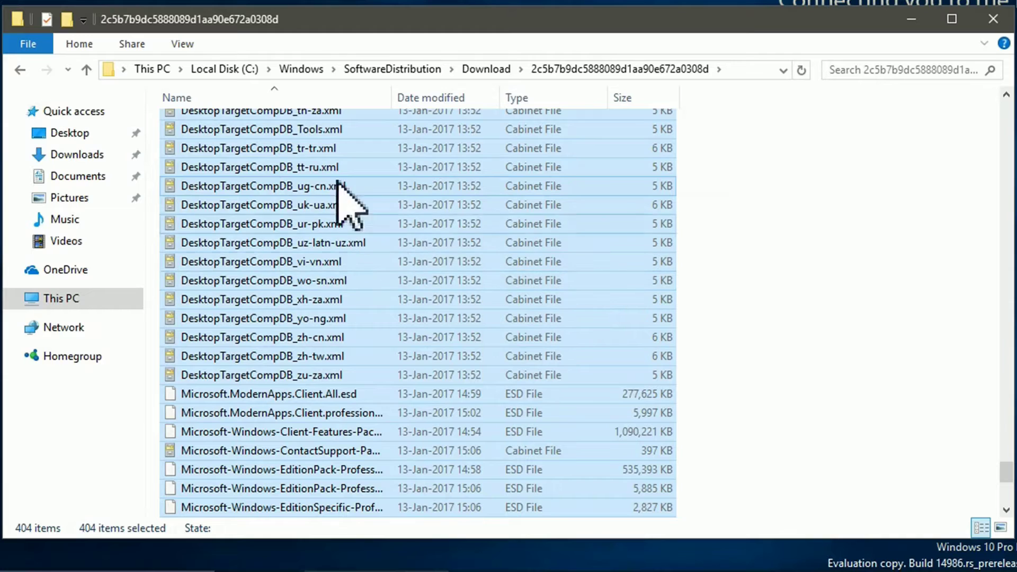
Paste the copied update files into the UUPs folder inside Downloads\UUPtoISO, granting administrator permission for all items.
left_click(85, 154)
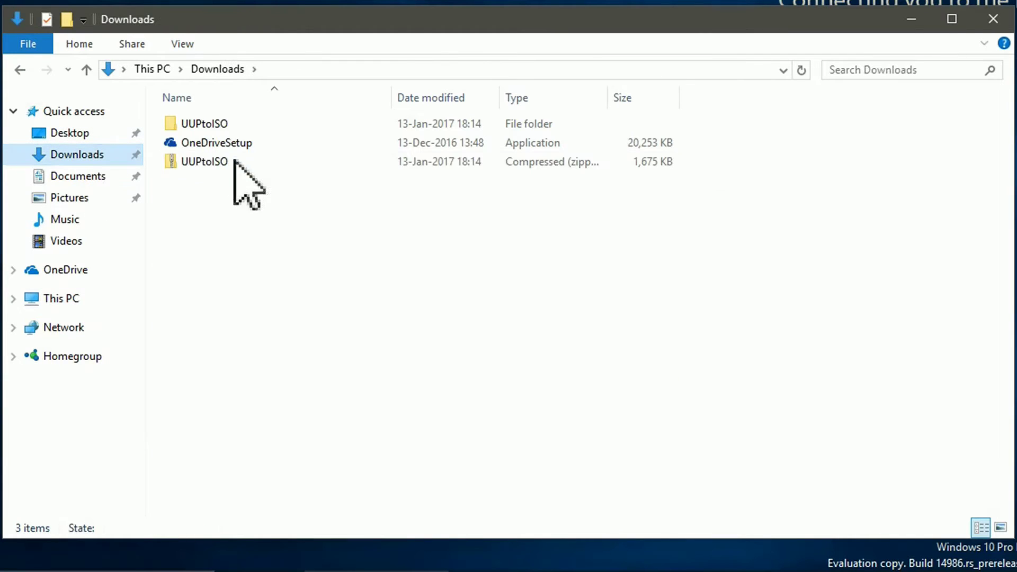
double_click(234, 125)
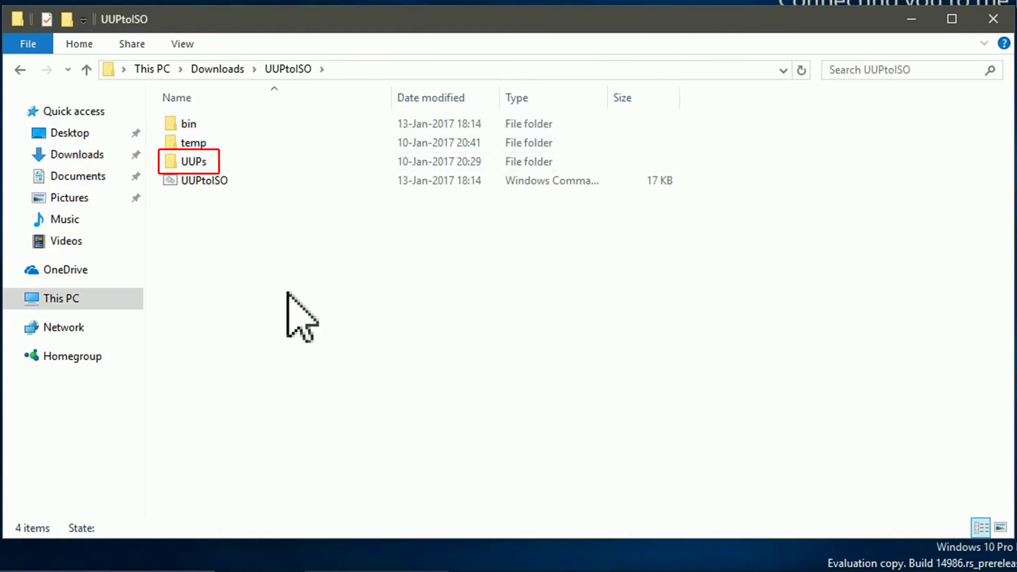
double_click(234, 160)
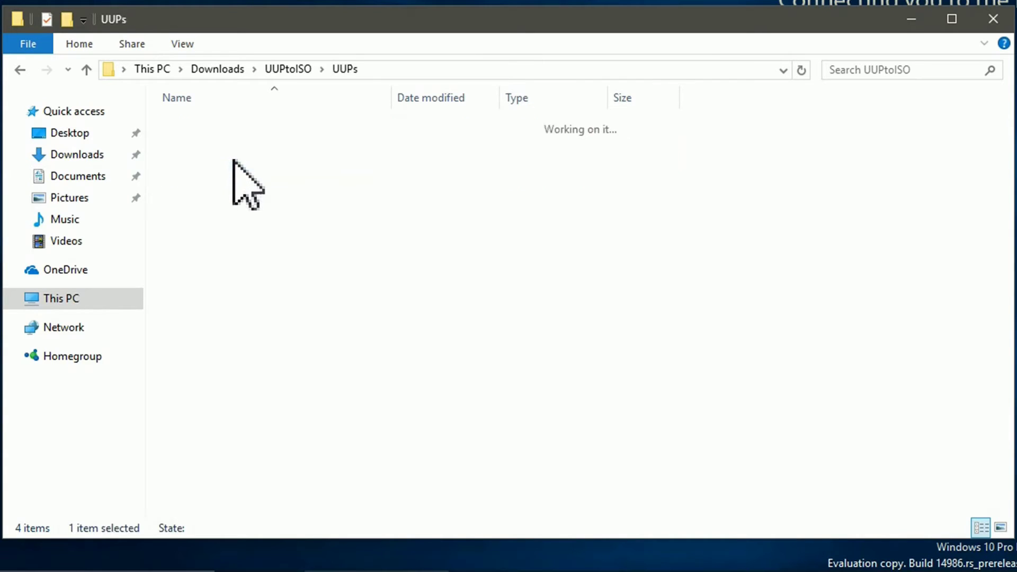
right_click(285, 194)
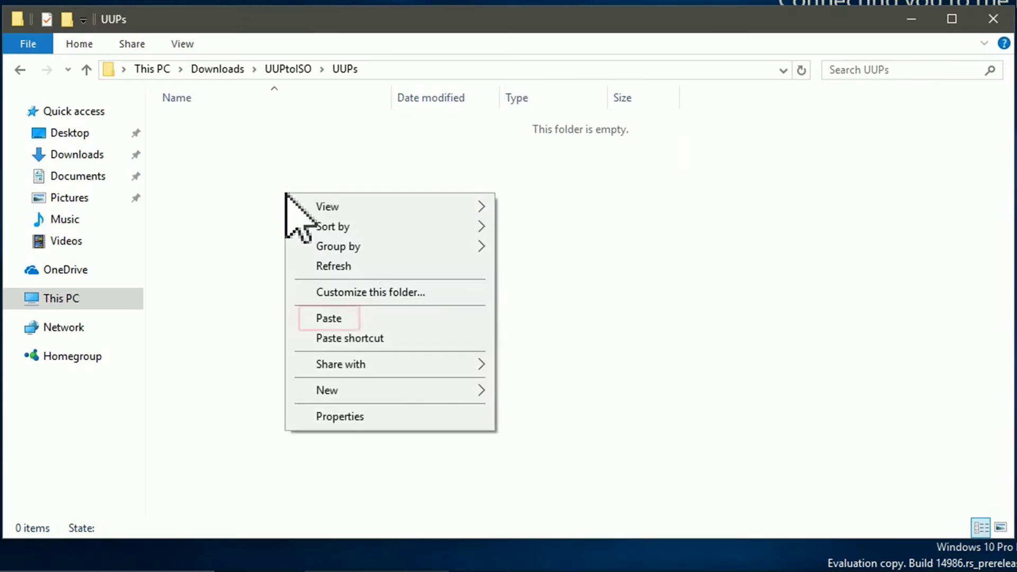
left_click(352, 323)
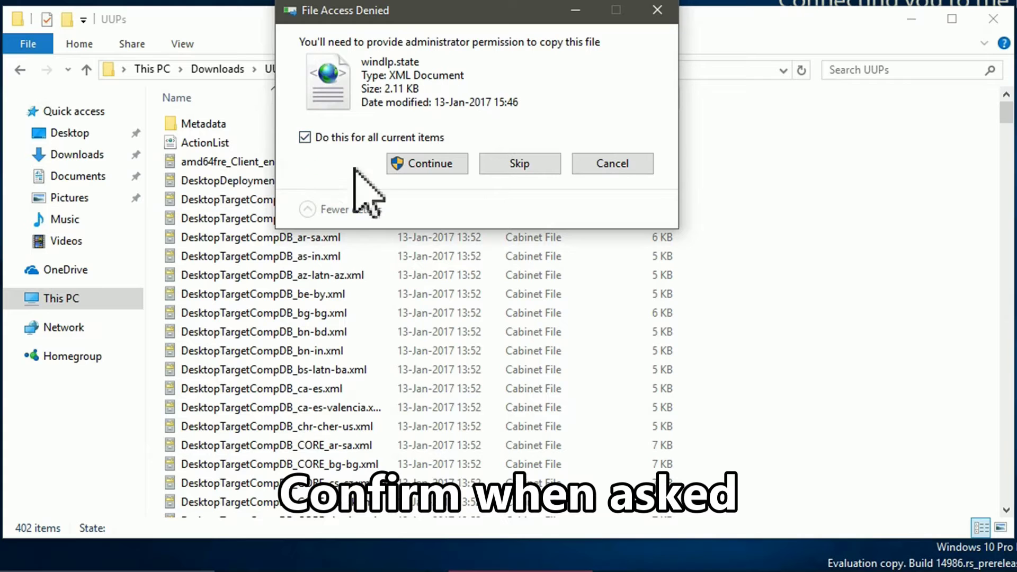
left_click(424, 165)
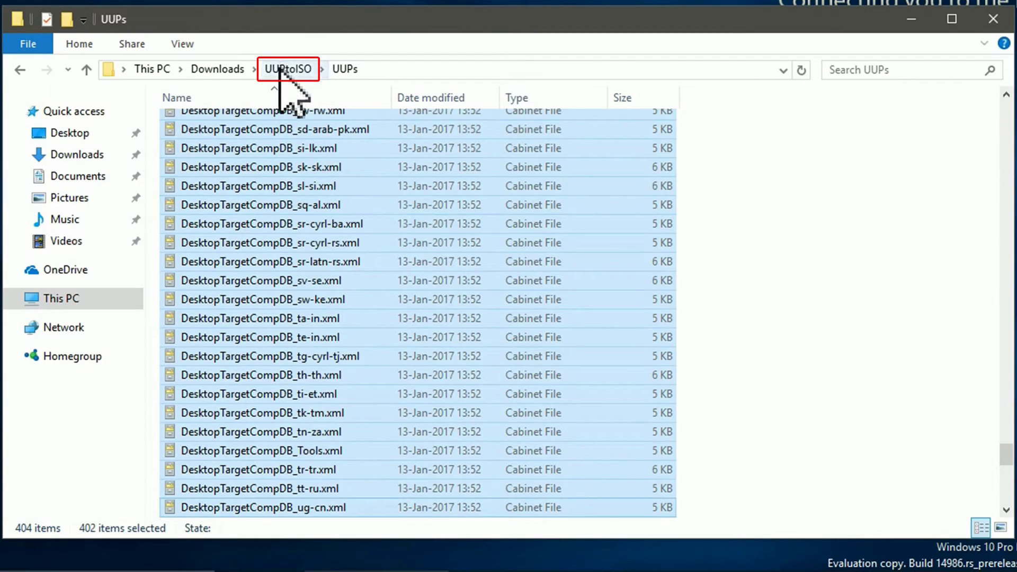
Return to the UUPtoISO folder and open Windows PowerShell at that location.
left_click(289, 70)
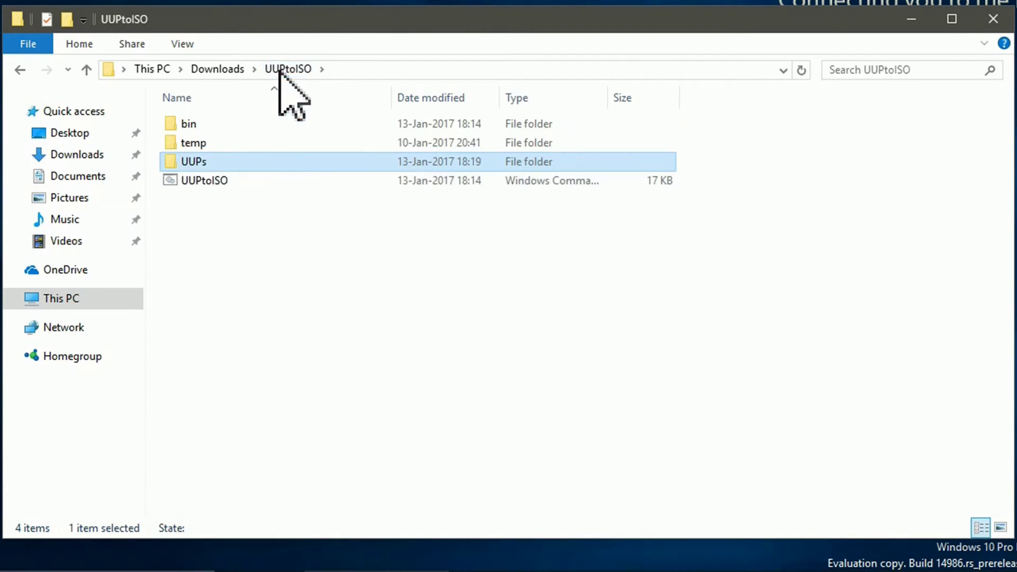
left_click(274, 246)
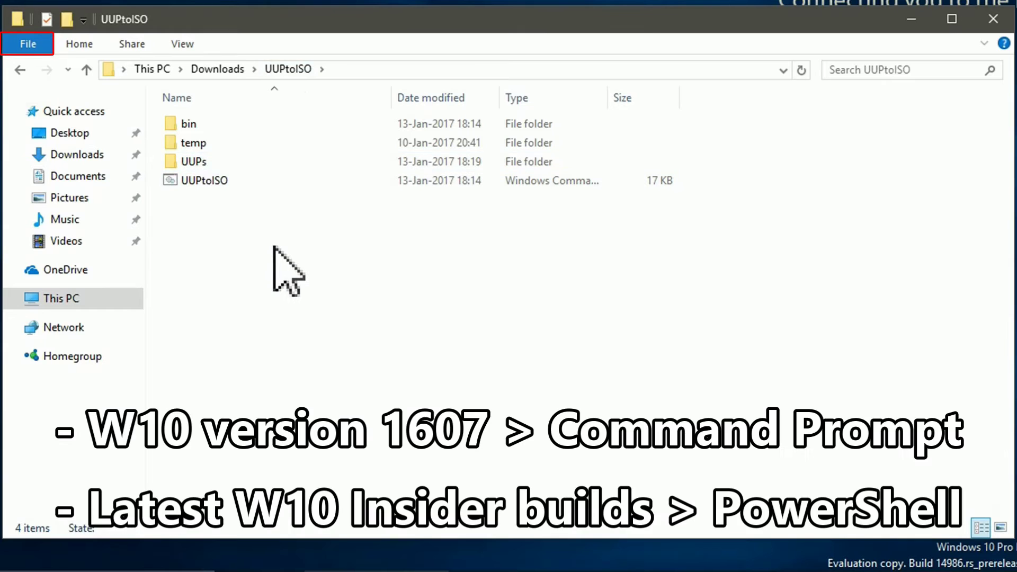
left_click(39, 47)
mouse_move(109, 120)
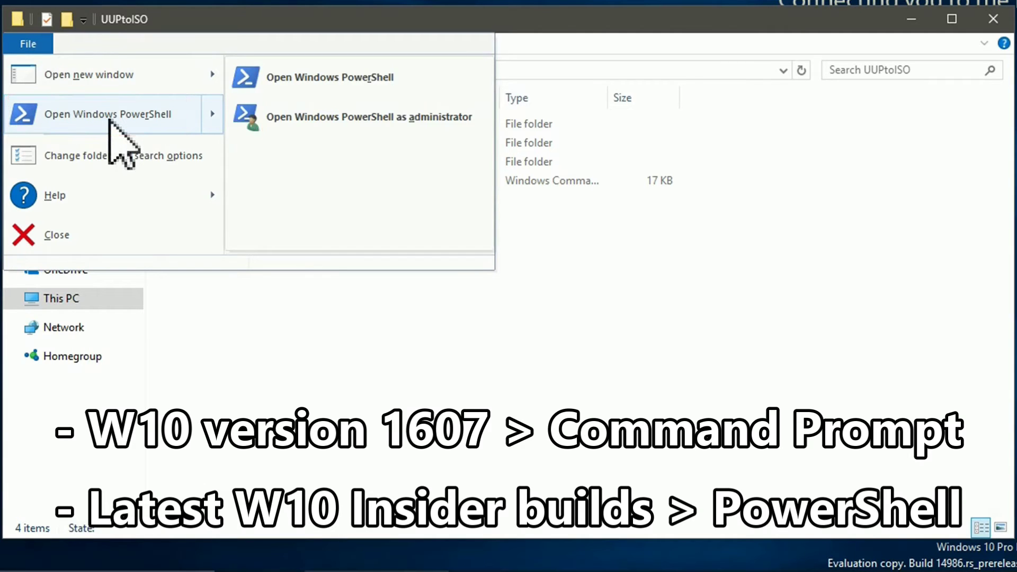
left_click(109, 120)
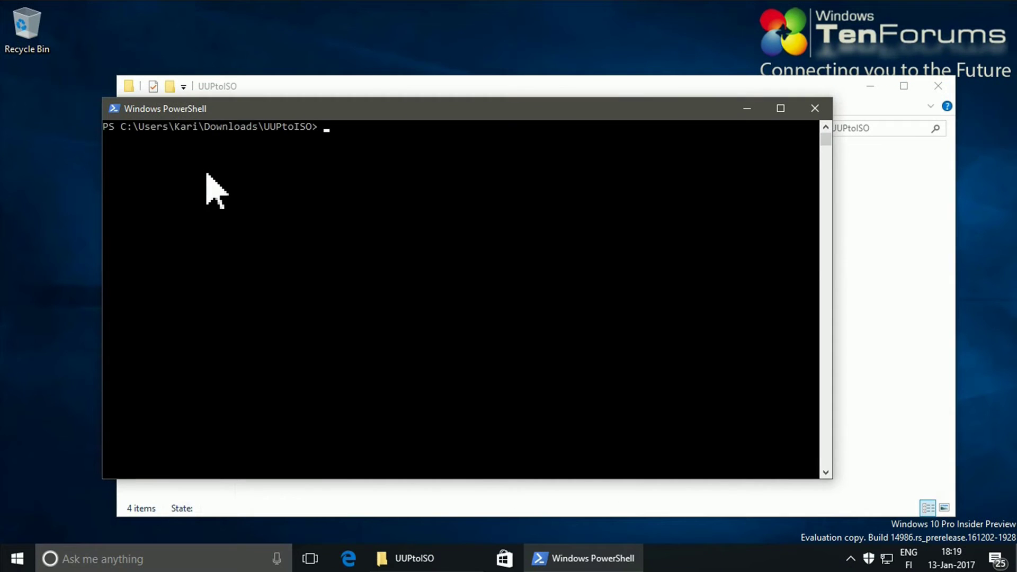
Run cmd /c uuptoiso, allow it to make changes to the device, and close the PowerShell window.
left_click(938, 86)
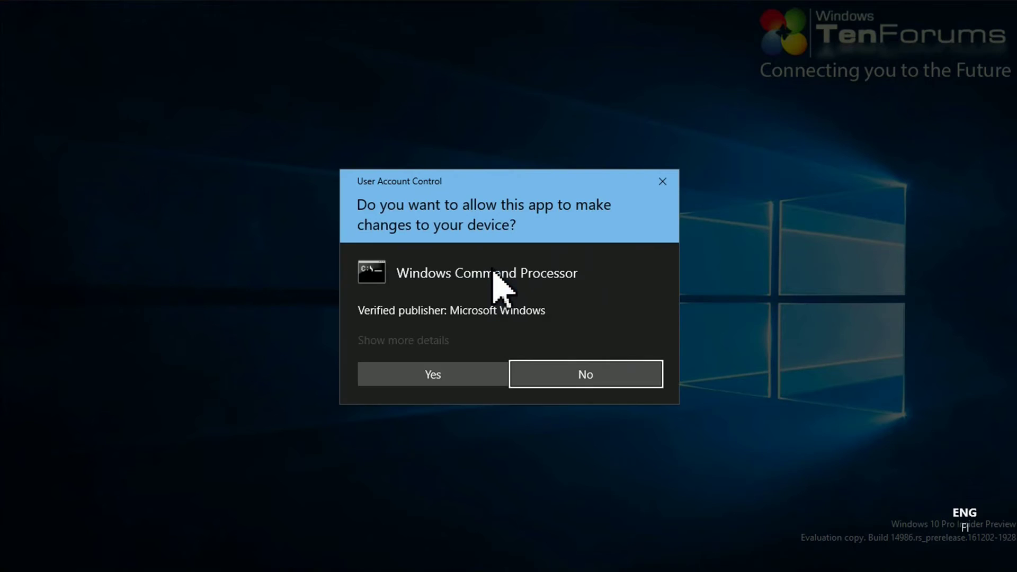
left_click(480, 373)
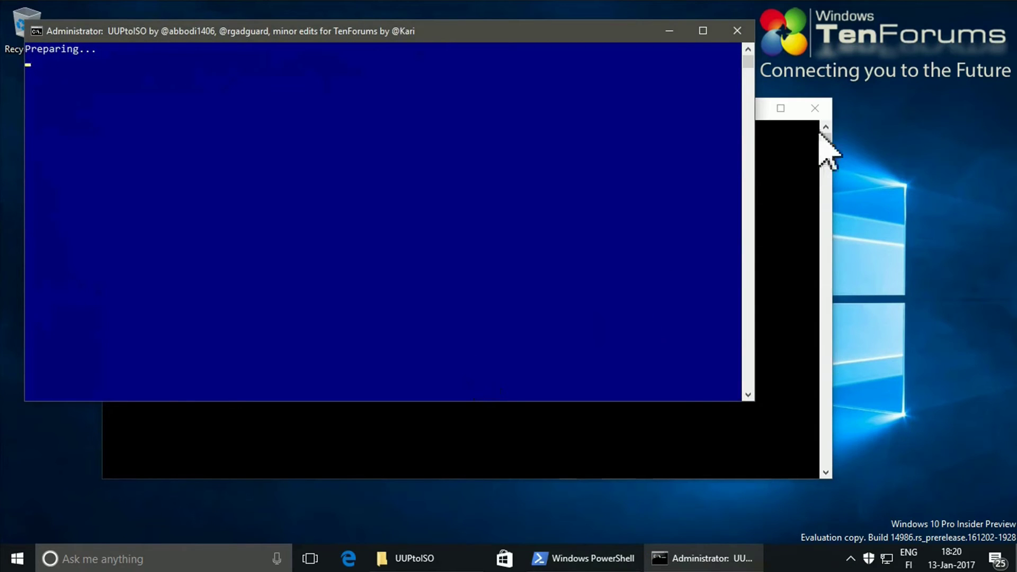
left_click(815, 108)
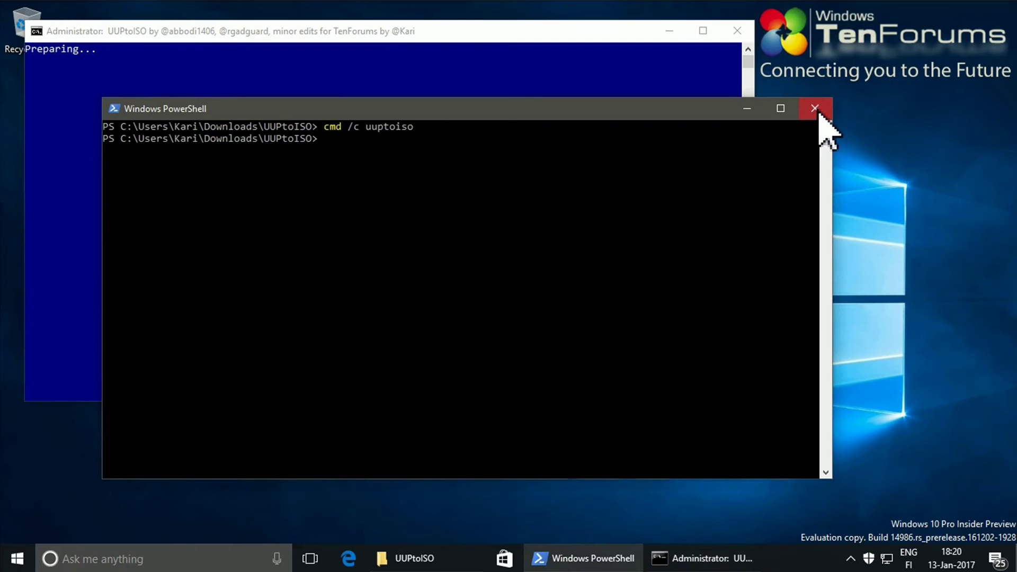
left_click(819, 112)
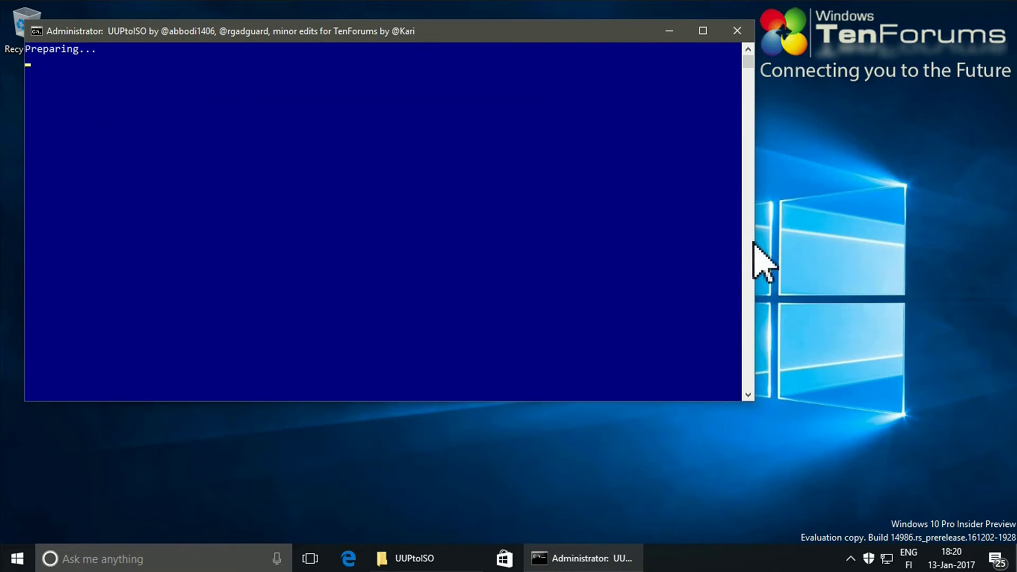
Search for Alarms and open the Alarms & Clock app.
left_click(139, 558)
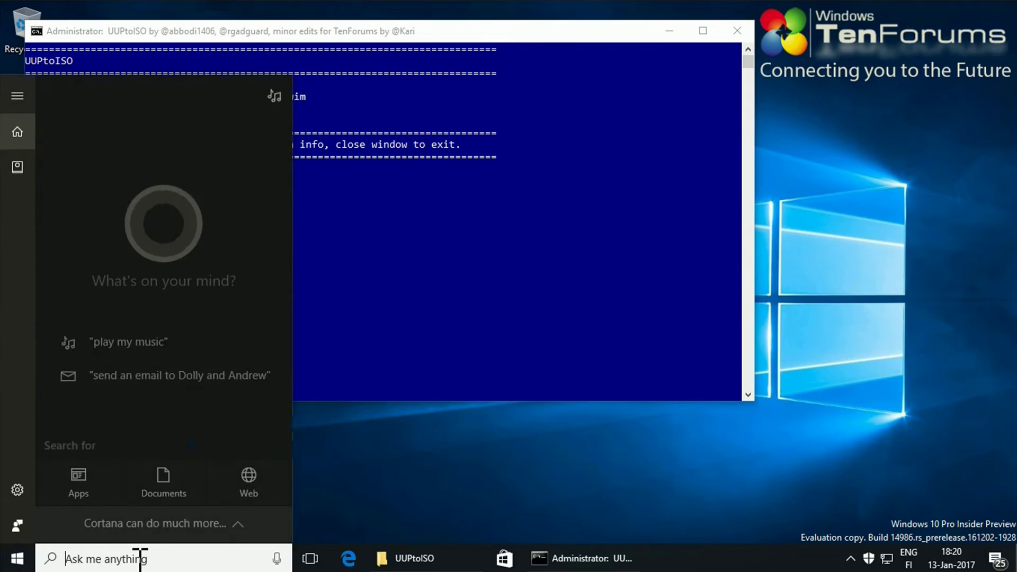
type("Alarms")
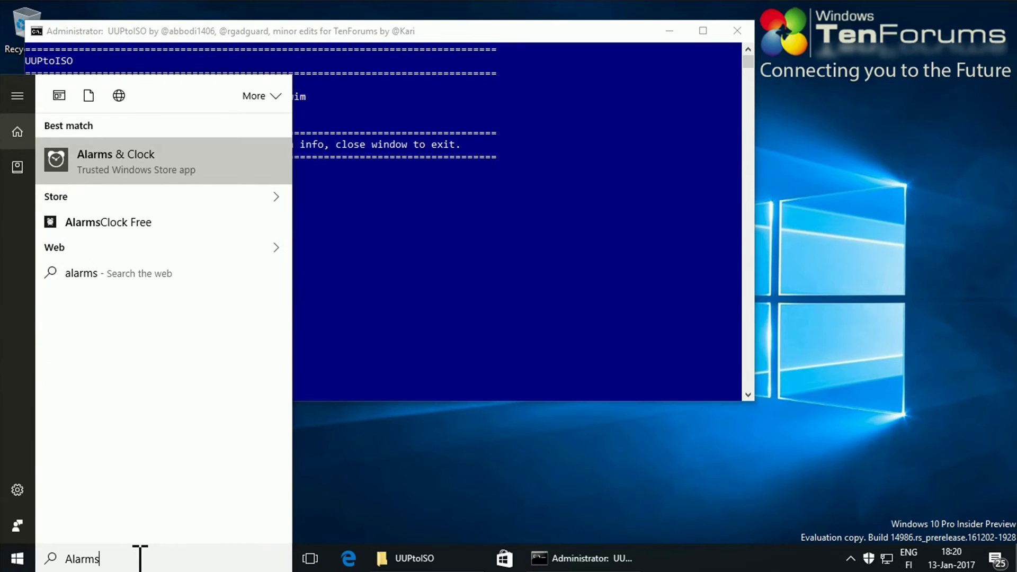
left_click(180, 165)
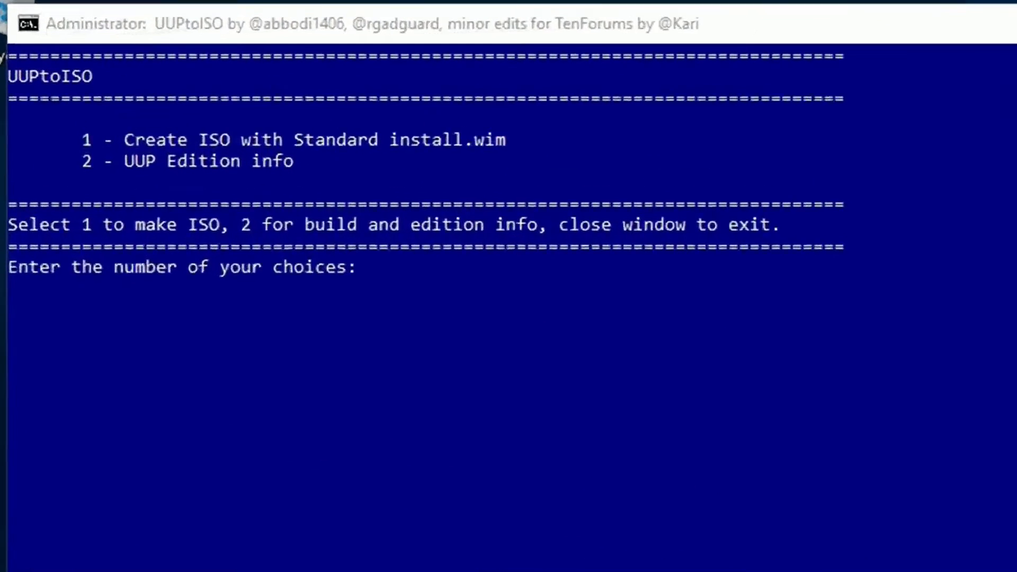
Display the UUP Edition info with choice 2 in the UUPtoISO console and return to its main menu.
left_click(367, 12)
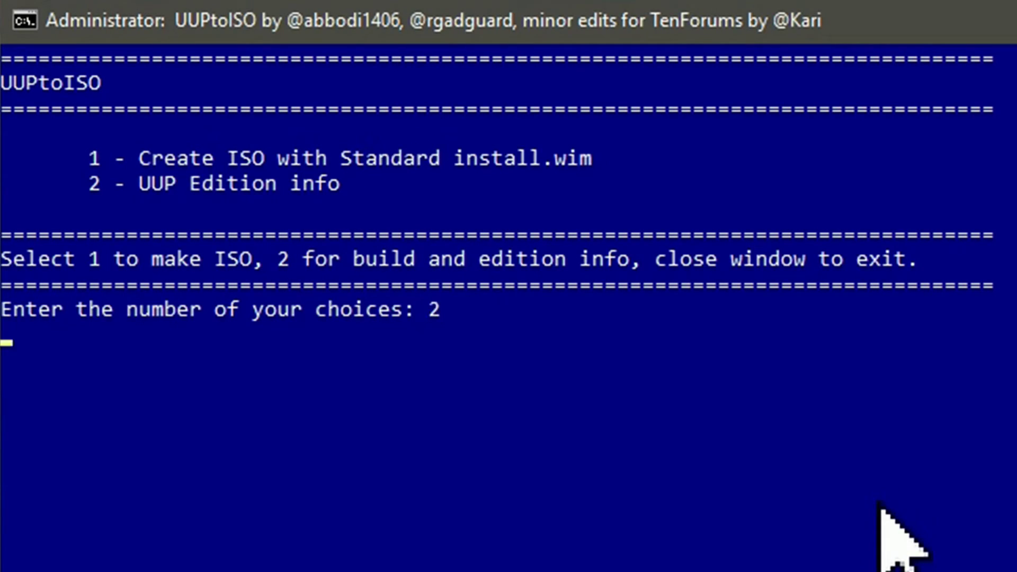
key("Return")
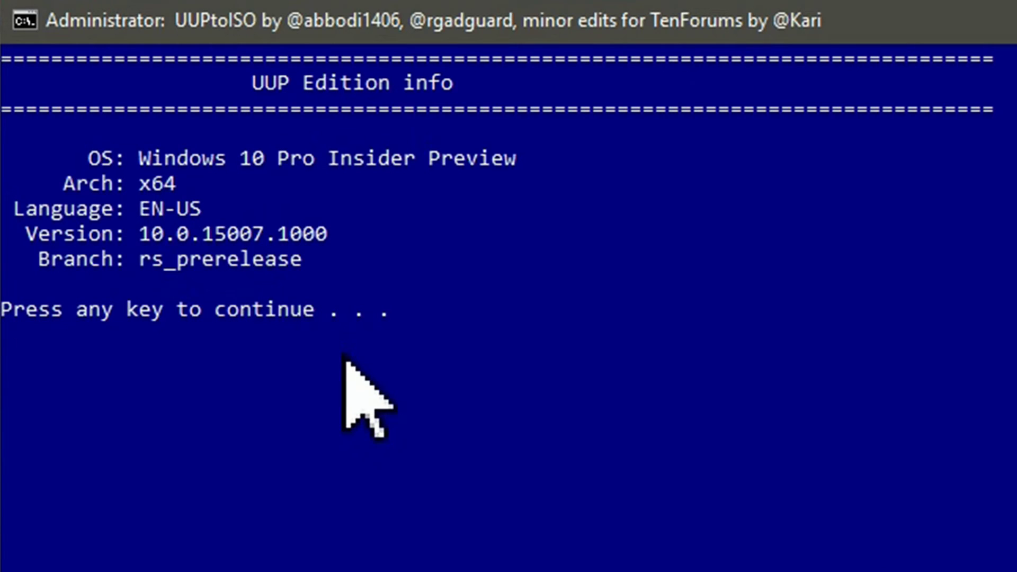
key("Return")
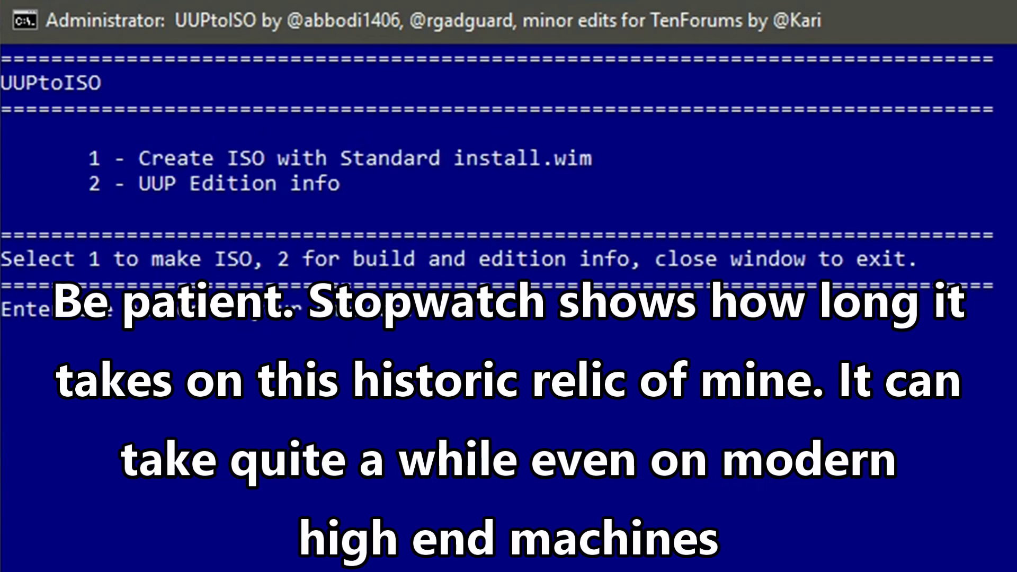
Start the stopwatch and begin creating the ISO with Standard install.wim in the UUPtoISO console.
left_click(889, 283)
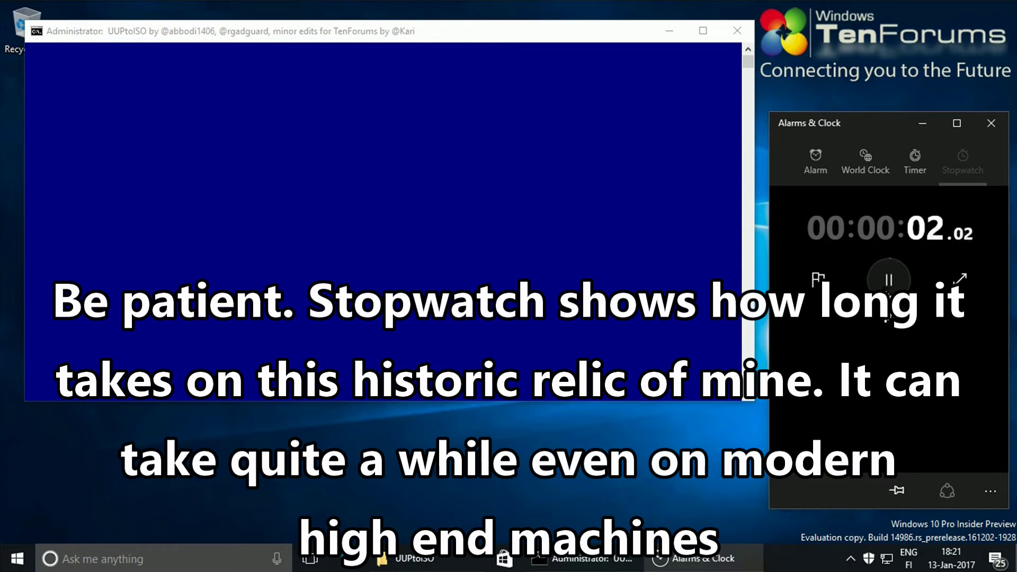
left_click(425, 32)
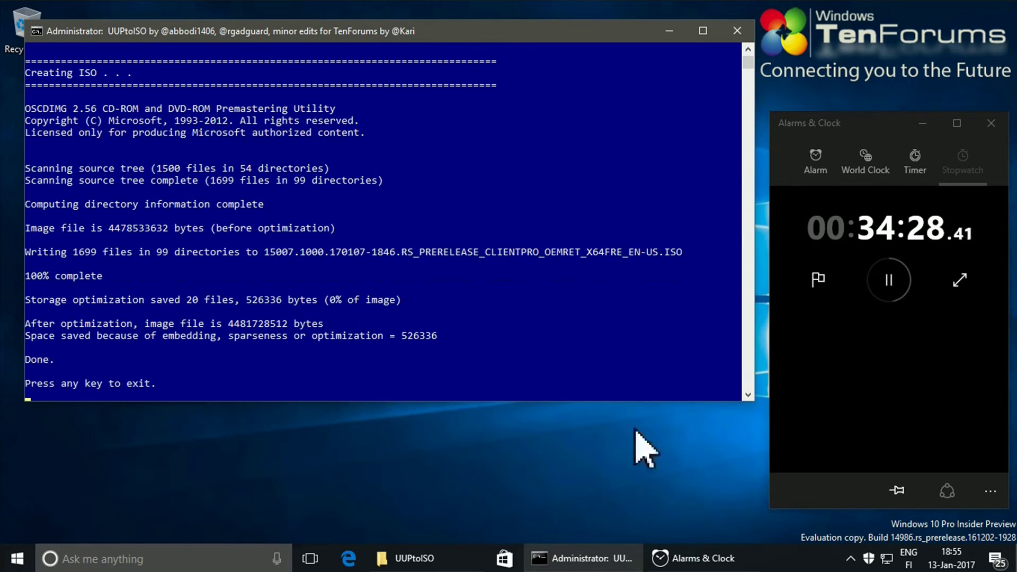
Stop the stopwatch once the ISO is done, close Alarms & Clock, and exit the UUPtoISO console.
left_click(890, 271)
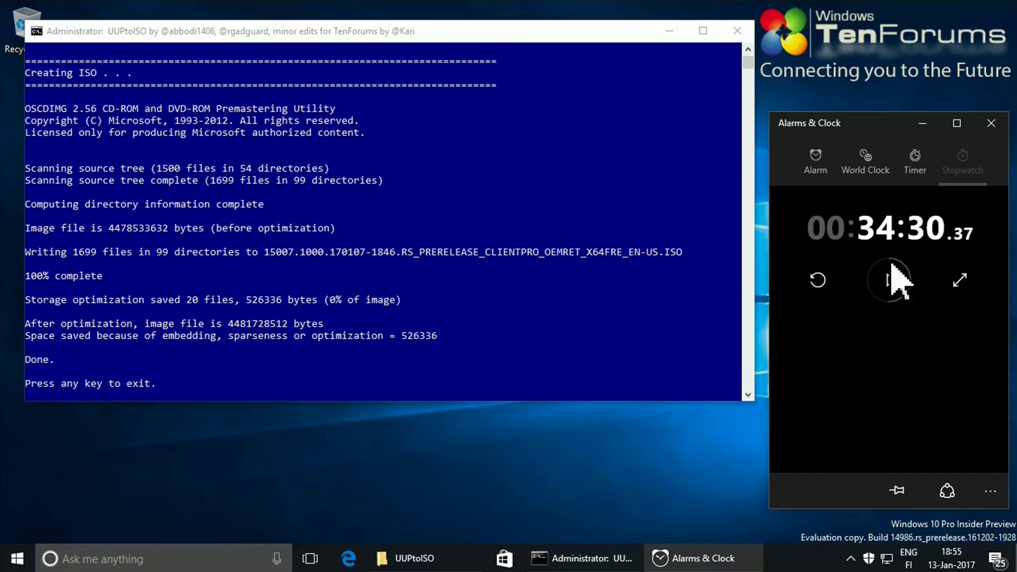
left_click(981, 132)
left_click(547, 370)
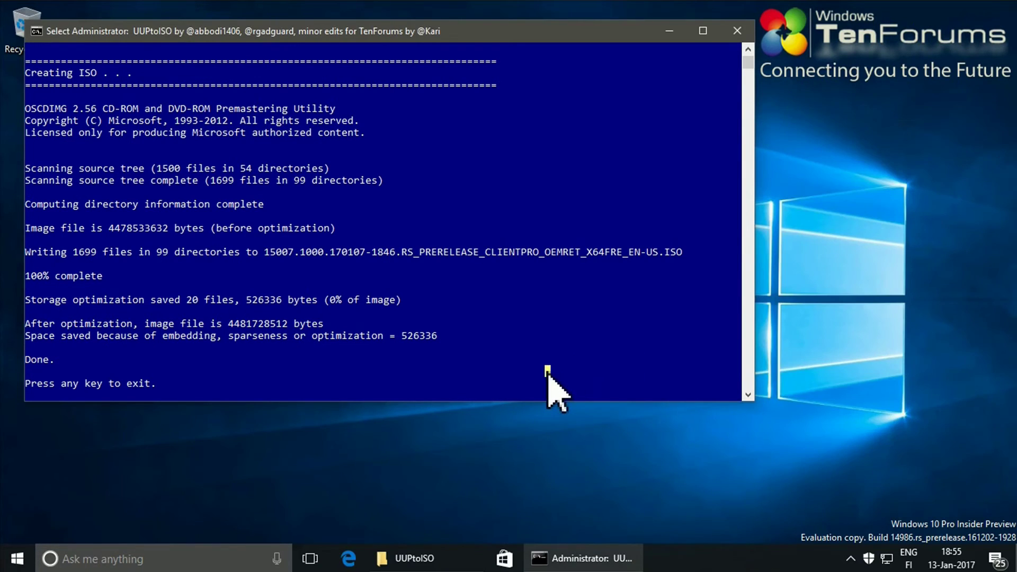
key("Return")
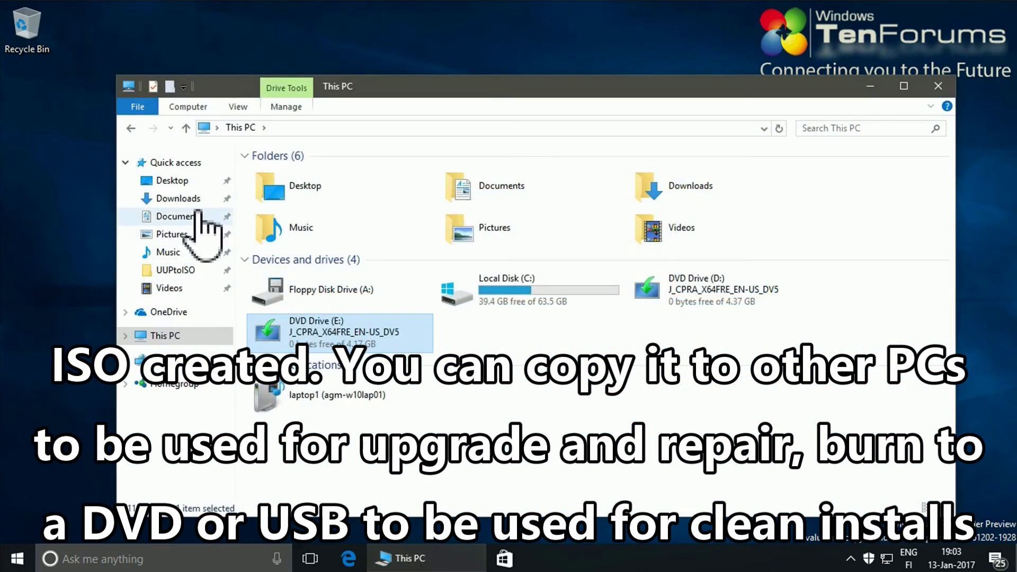
Open the UUPtoISO folder in Downloads, where the ISO file was created.
left_click(196, 216)
left_click(198, 200)
double_click(329, 173)
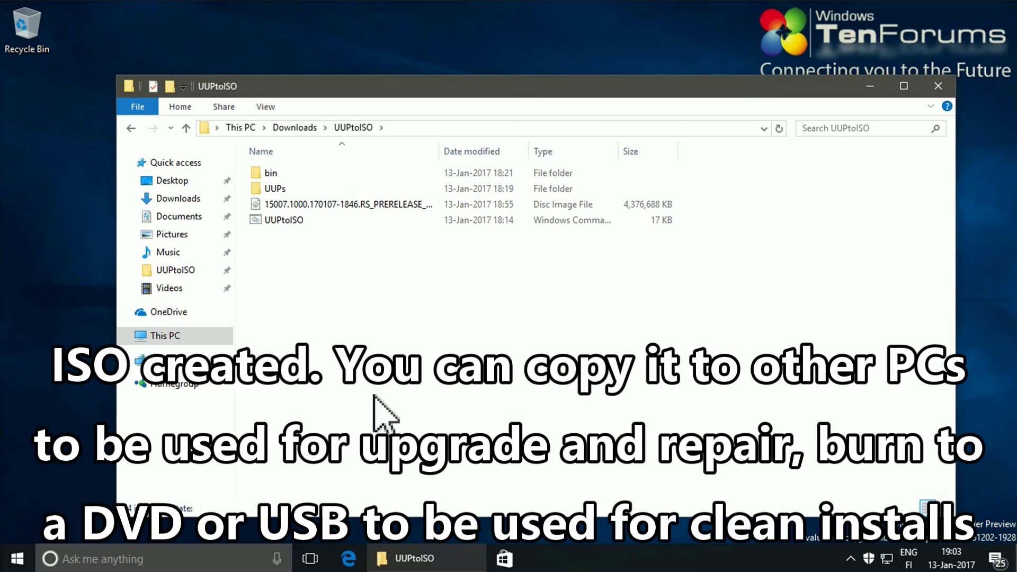
Delete all files in the UUPs folder and go back to the UUPtoISO folder.
double_click(291, 189)
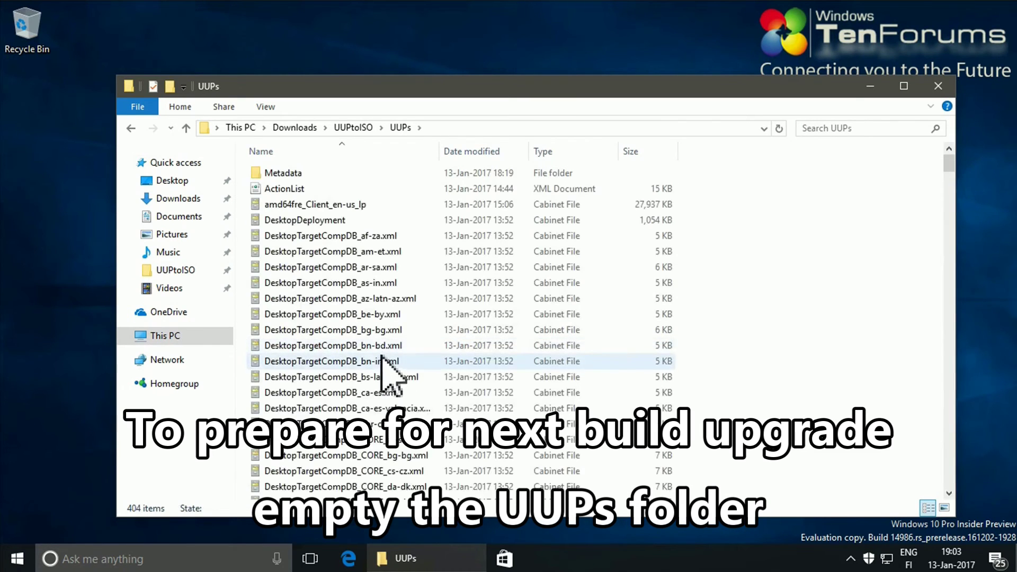
left_click(180, 108)
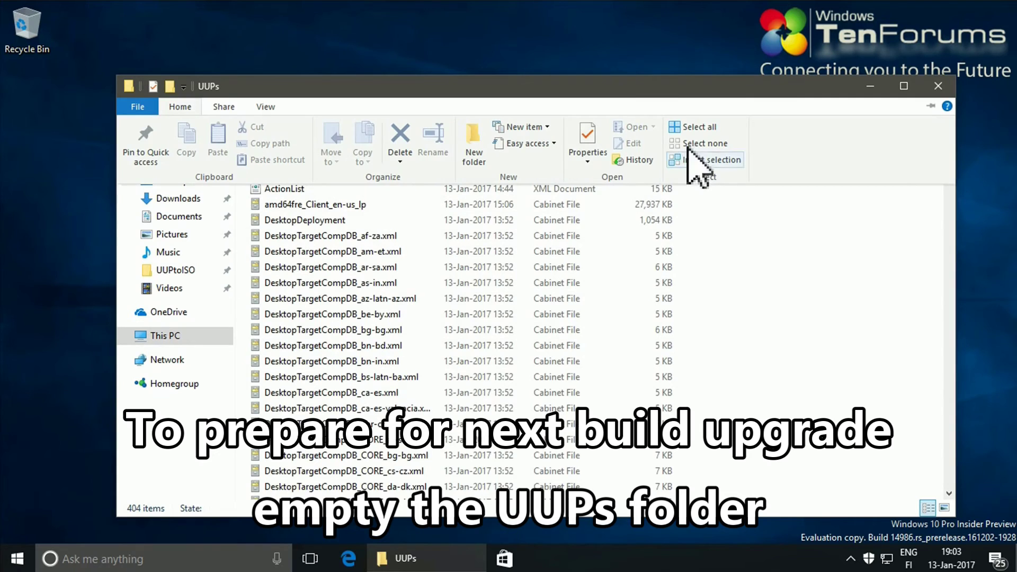
left_click(691, 128)
right_click(557, 244)
left_click(605, 374)
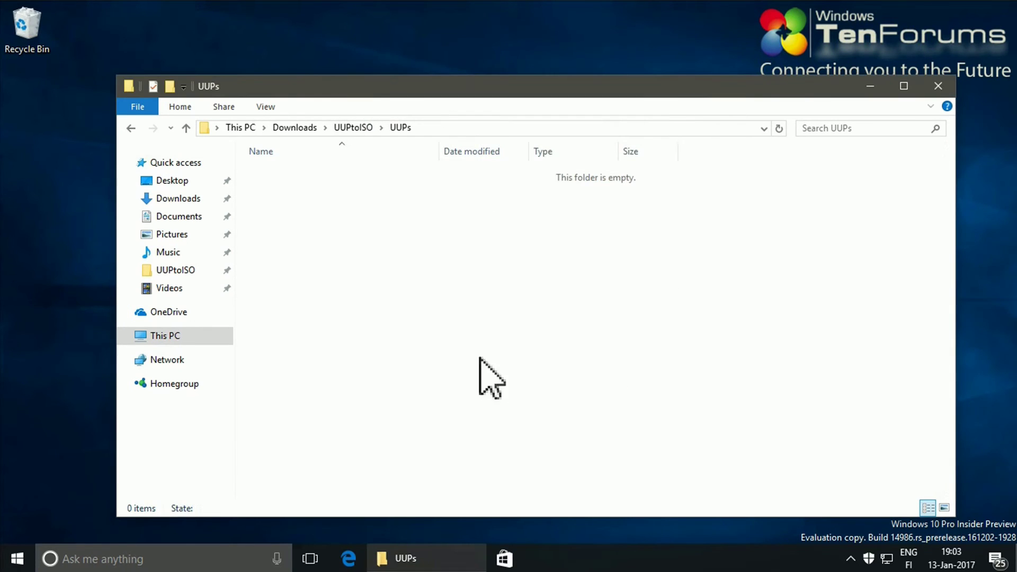
left_click(352, 128)
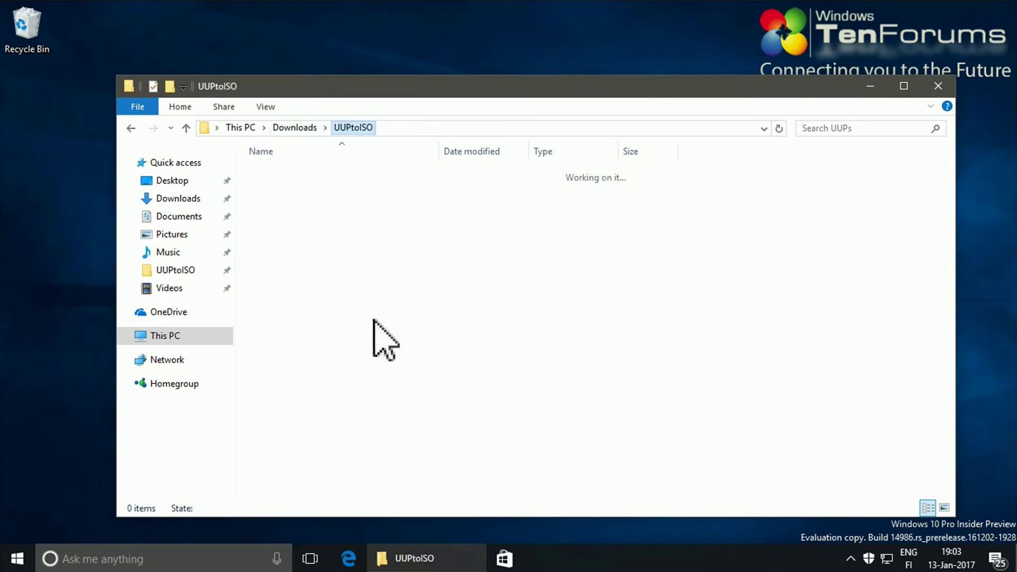
left_click(375, 425)
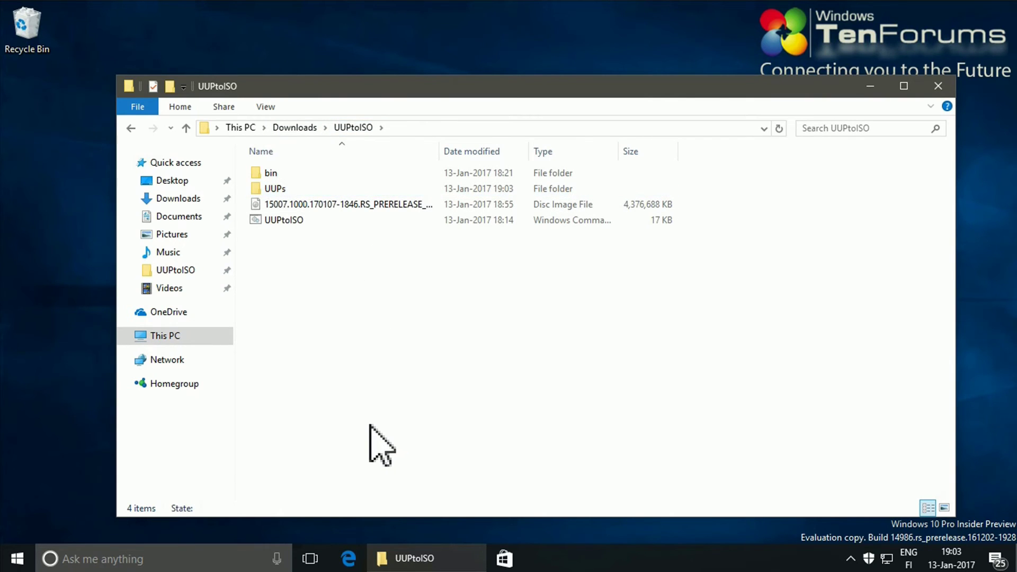
Check the Windows Update status under Update & security in Windows Settings, and close Settings.
key("super+i")
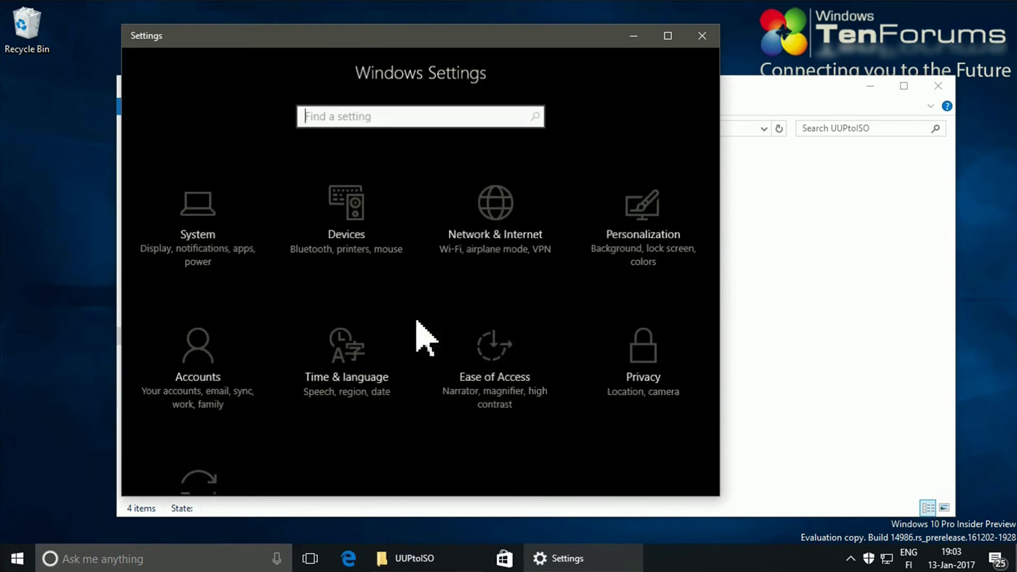
scroll(234, 429, "down", 2)
left_click(236, 434)
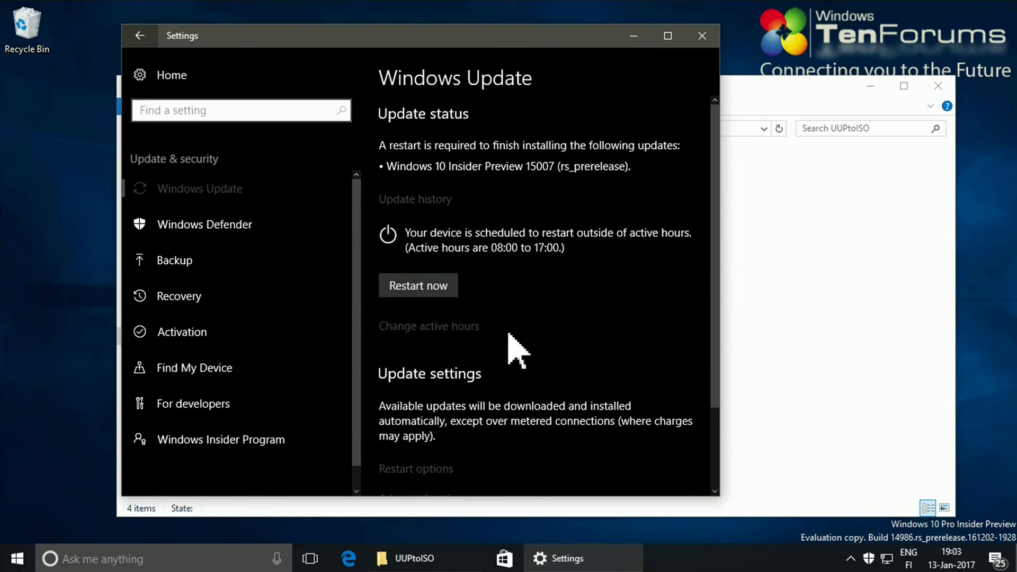
left_click(702, 36)
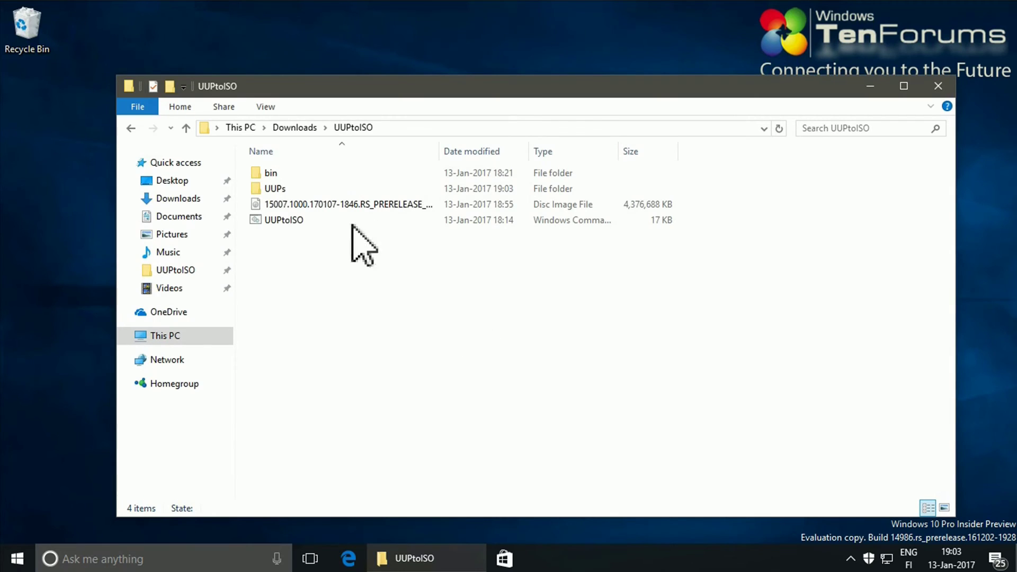
Mount the created 15007.1000.170107-1846 disc image from the UUPtoISO folder to view its contents.
double_click(352, 205)
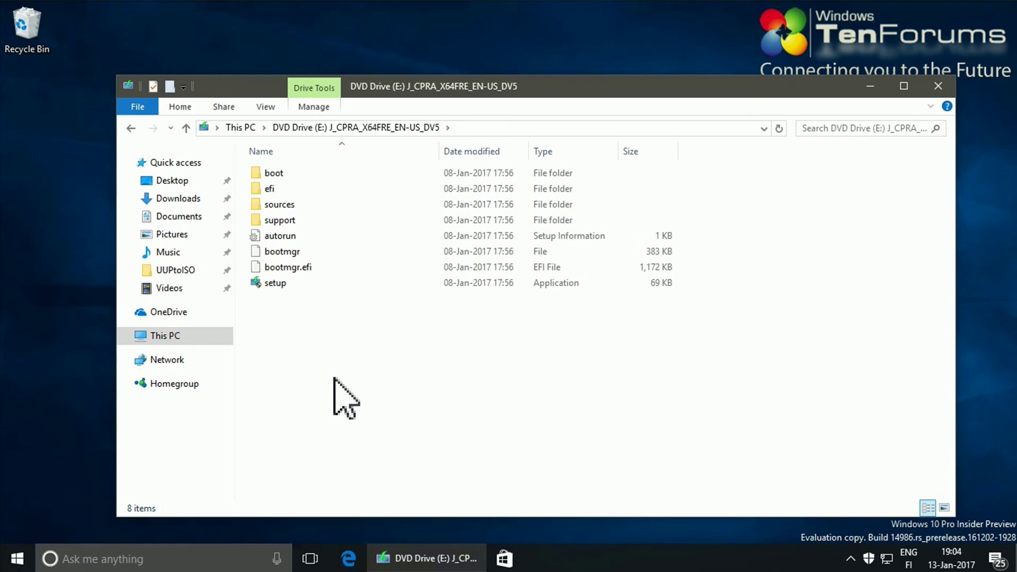
Run setup from the mounted DVD drive with permission to make changes, and close the drive's folder window.
double_click(296, 283)
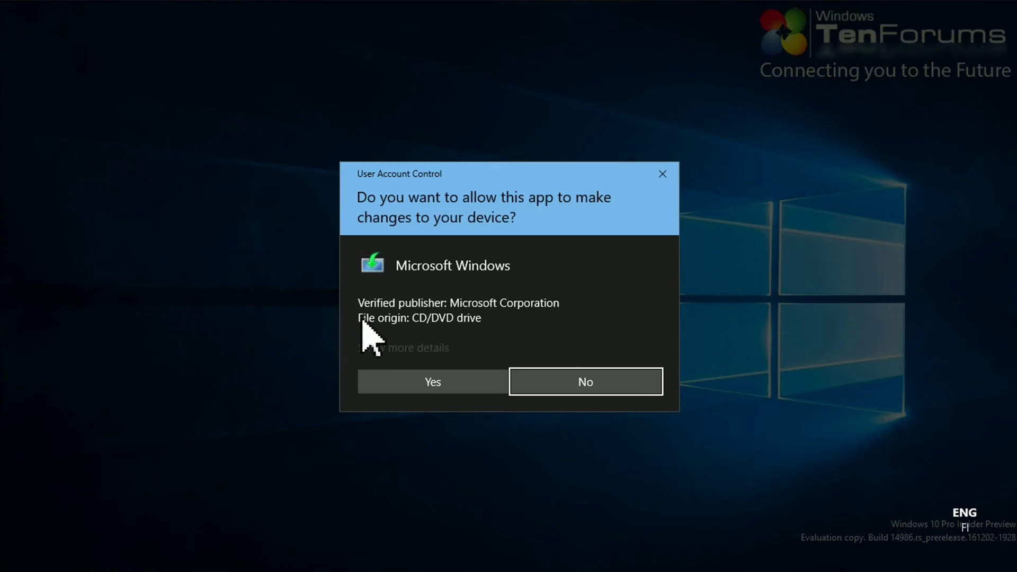
left_click(427, 389)
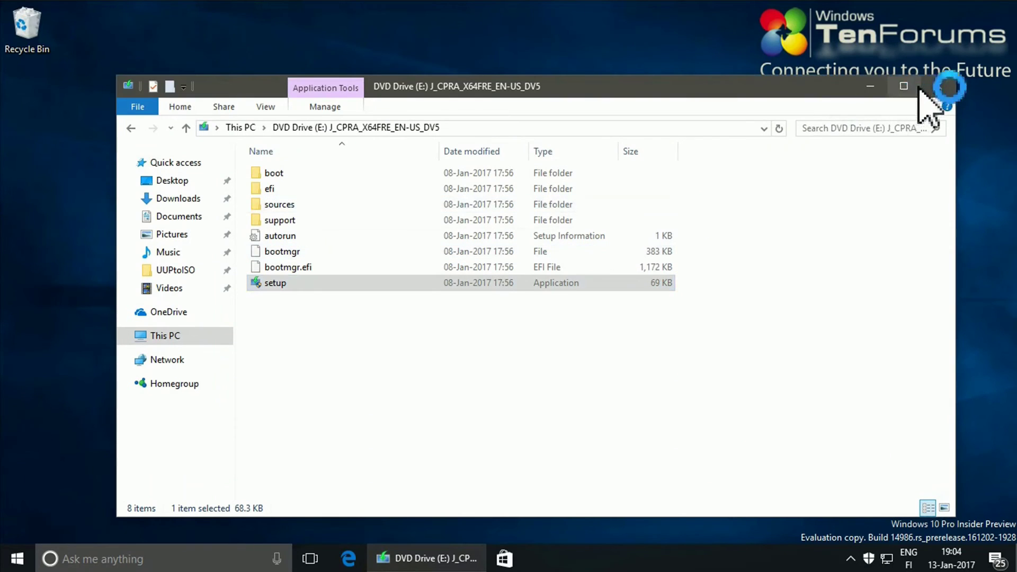
left_click(938, 86)
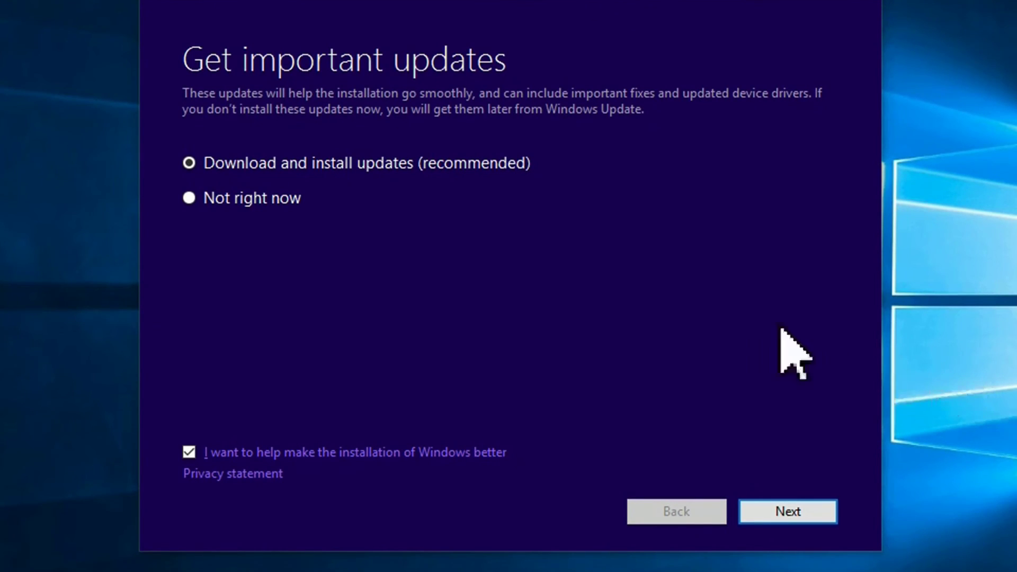
Start installing Windows 10 Pro Insider Preview with updates set to Not right now, license terms accepted, and personal files and apps kept.
left_click(268, 204)
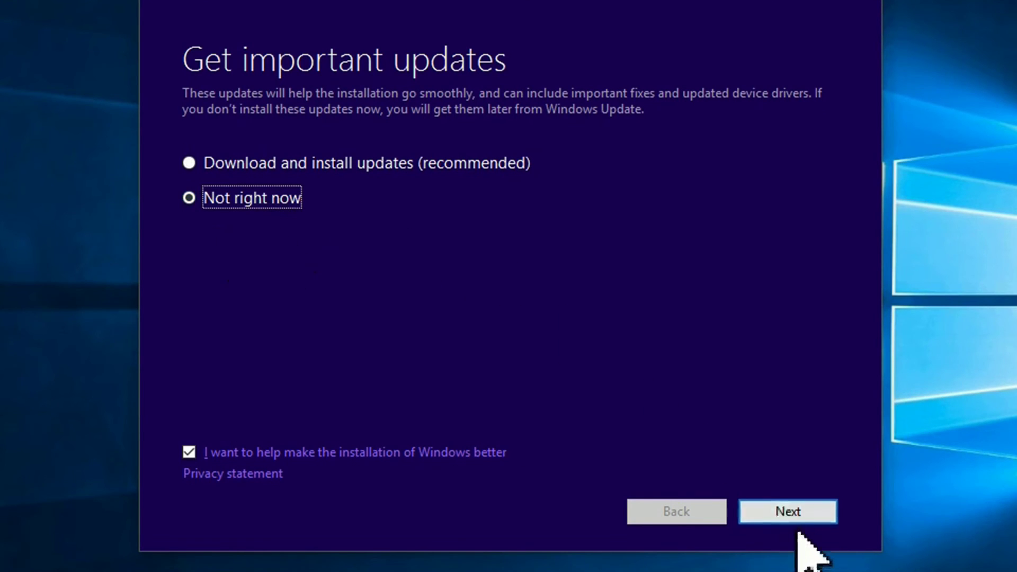
left_click(796, 519)
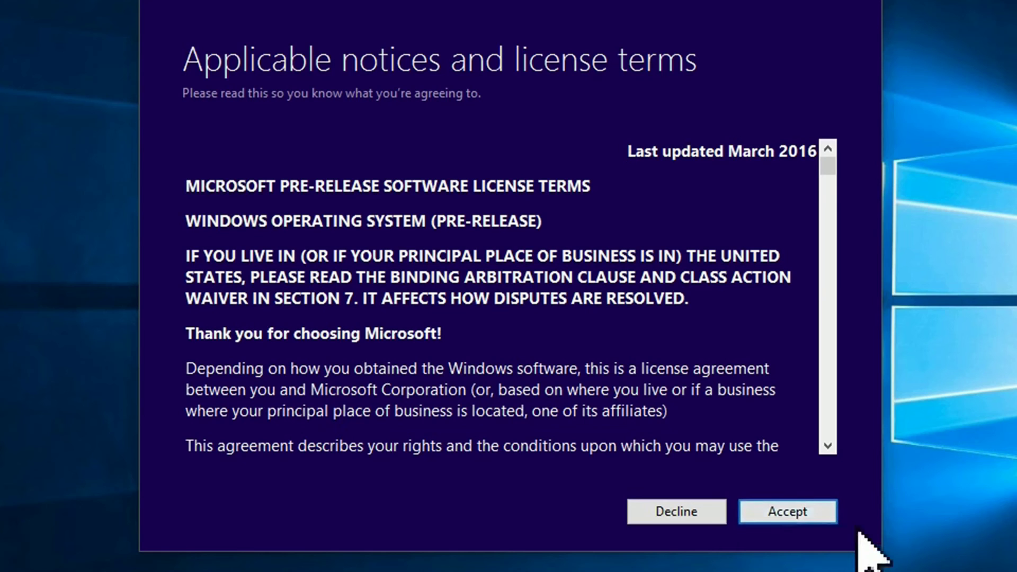
left_click(826, 518)
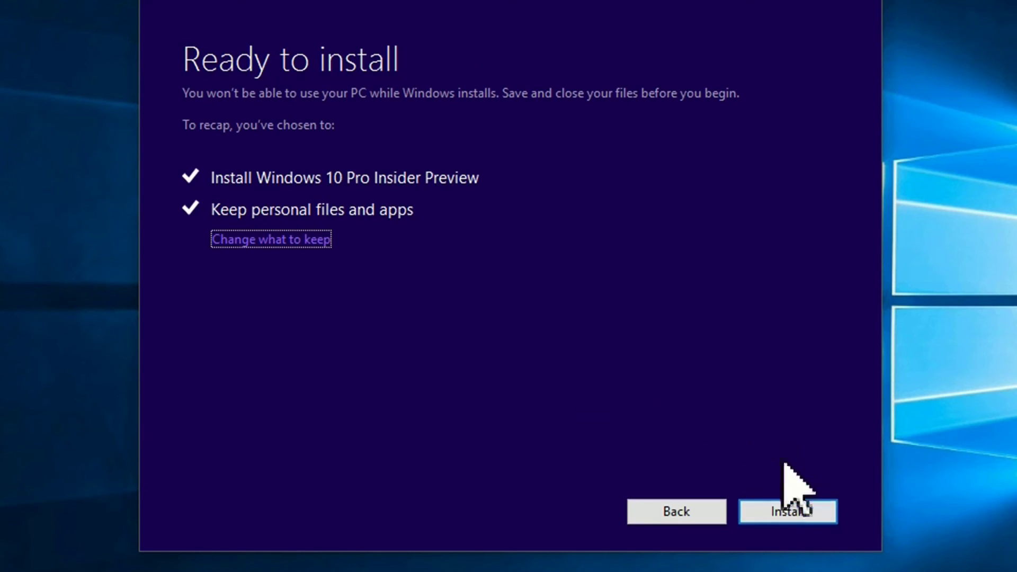
left_click(795, 519)
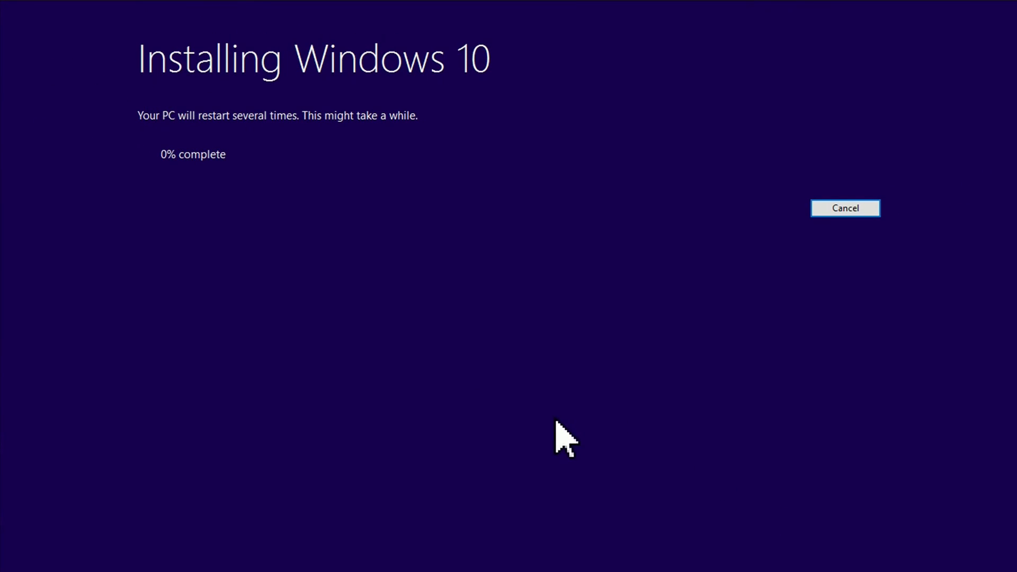
Leave the virtual machine's full-screen view and switch to the Windows 10 Forums page in Microsoft Edge on the host.
key("ctrl+alt+Break")
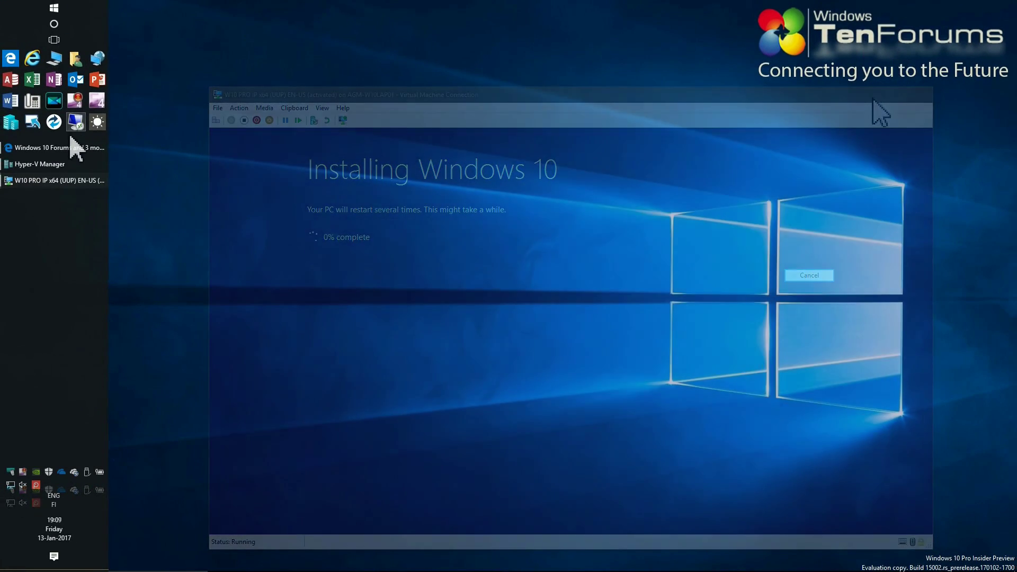
left_click(70, 148)
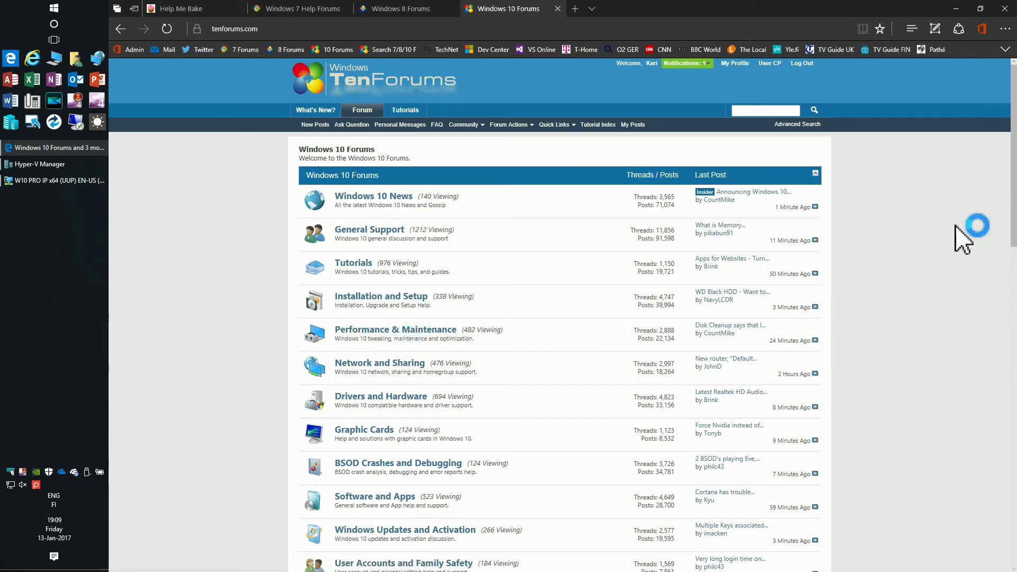